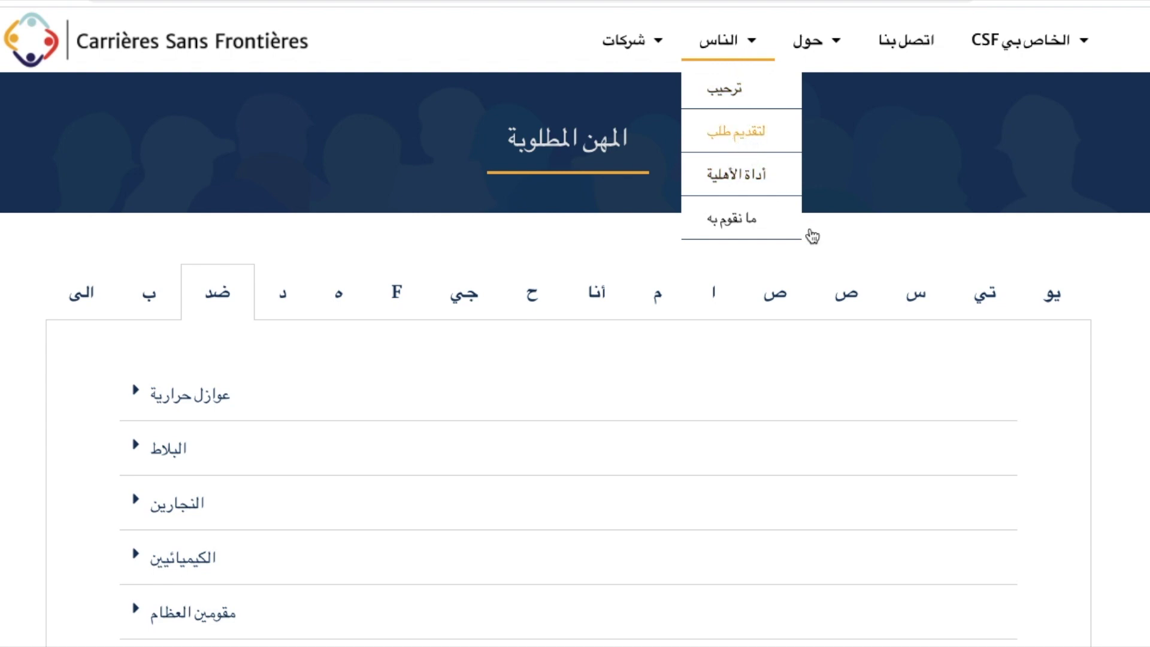
# - Open the application page (لتقديم طلب) and read its three-stage process, the introductory instructions and the start of the form
pyautogui.scroll(-3, 828, 450)
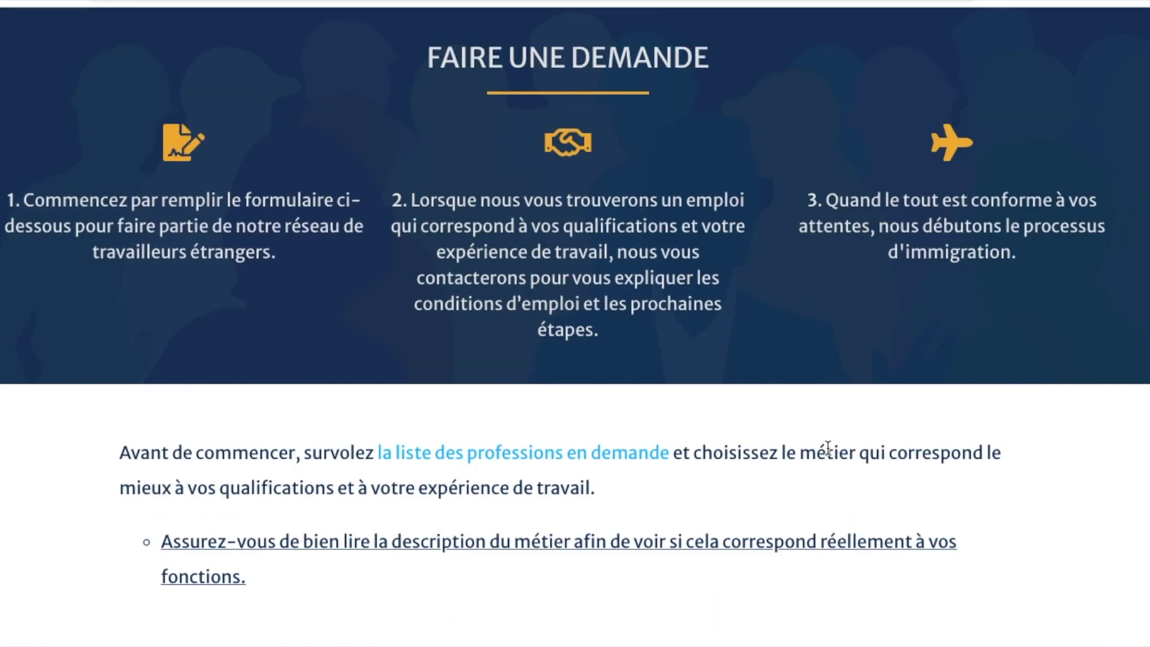
pyautogui.scroll(-2, 826, 448)
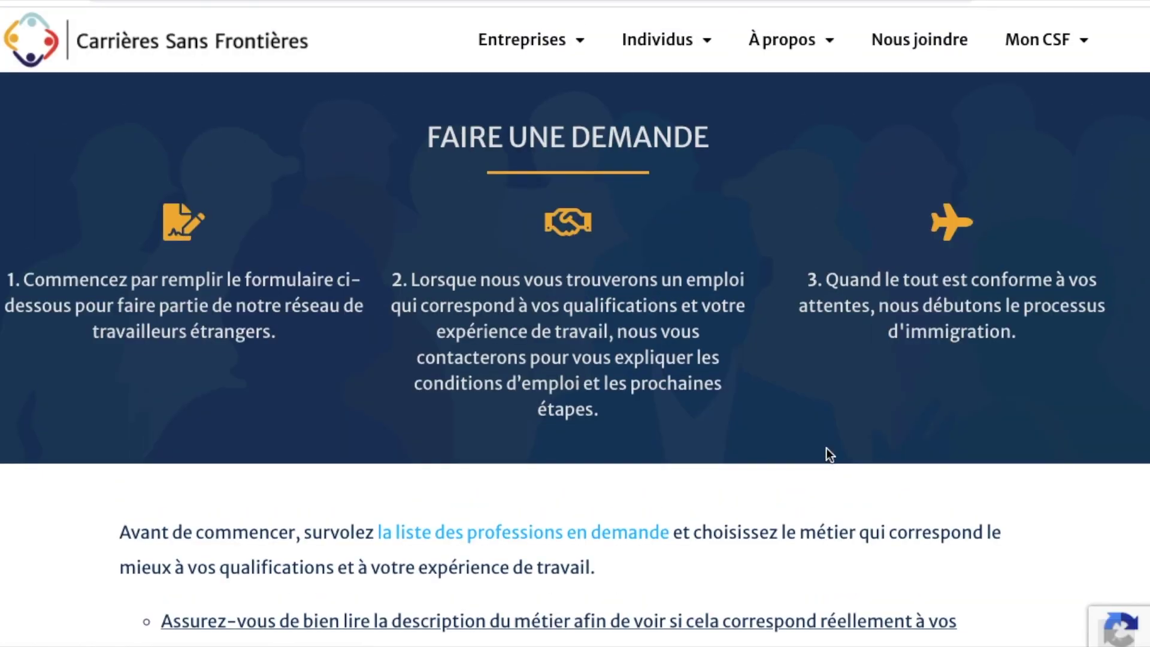
pyautogui.scroll(-3, 828, 455)
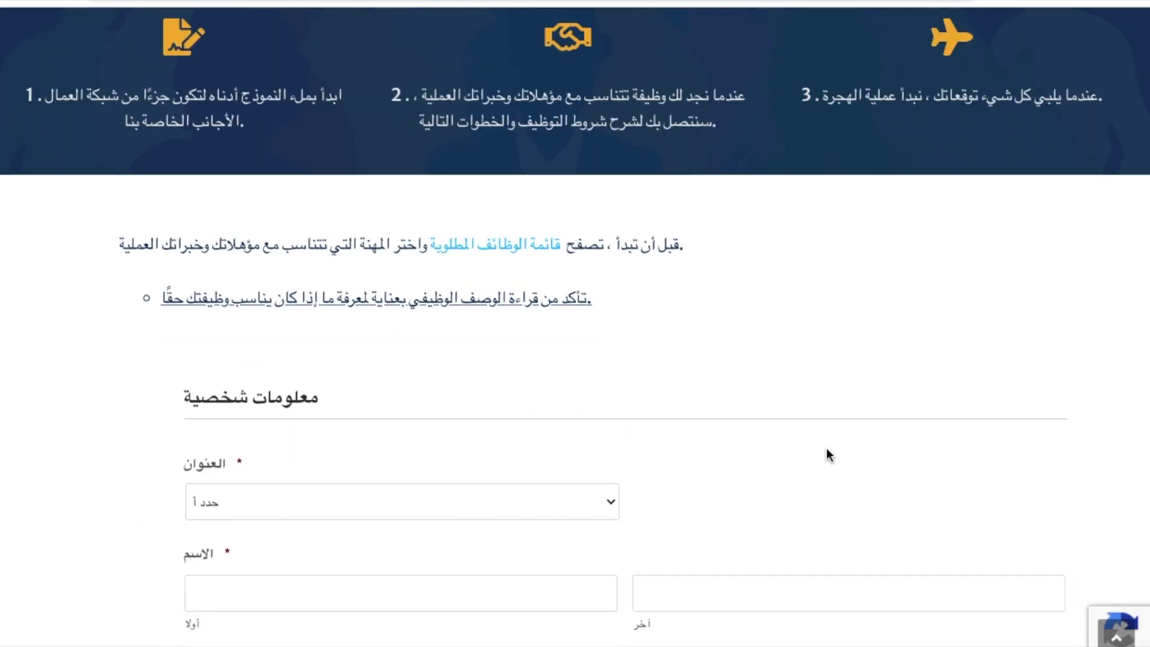
pyautogui.scroll(-5, 828, 455)
pyautogui.scroll(8, 828, 455)
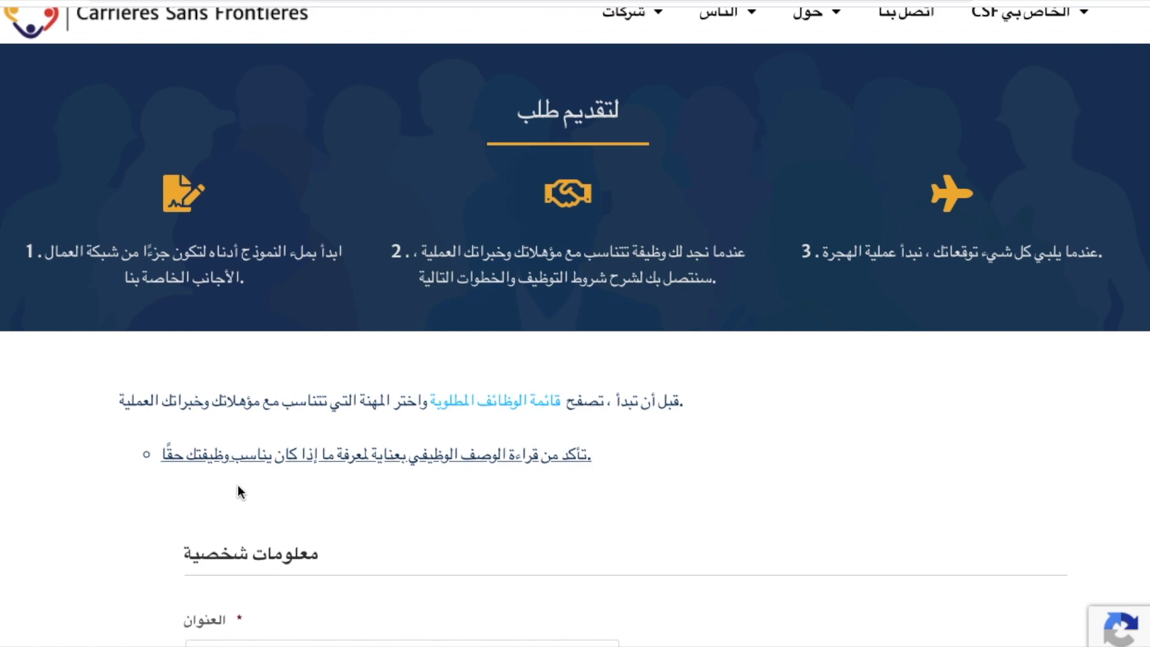
pyautogui.scroll(-5, 238, 489)
pyautogui.scroll(4, 139, 464)
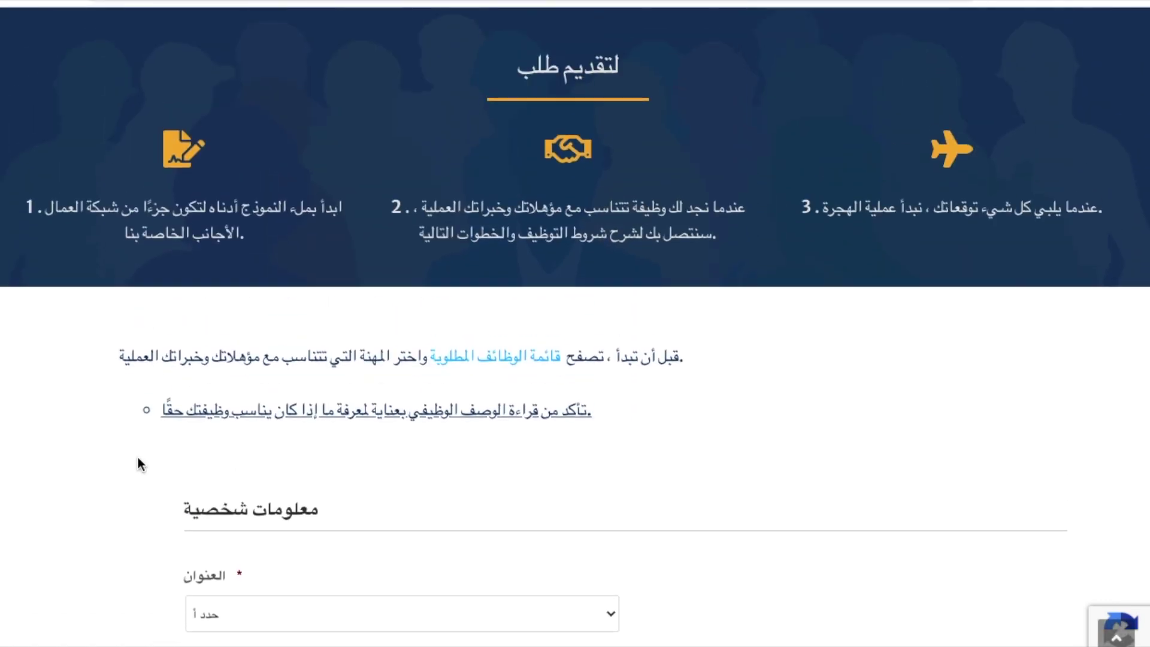
pyautogui.scroll(1, 143, 468)
pyautogui.scroll(-3, 380, 515)
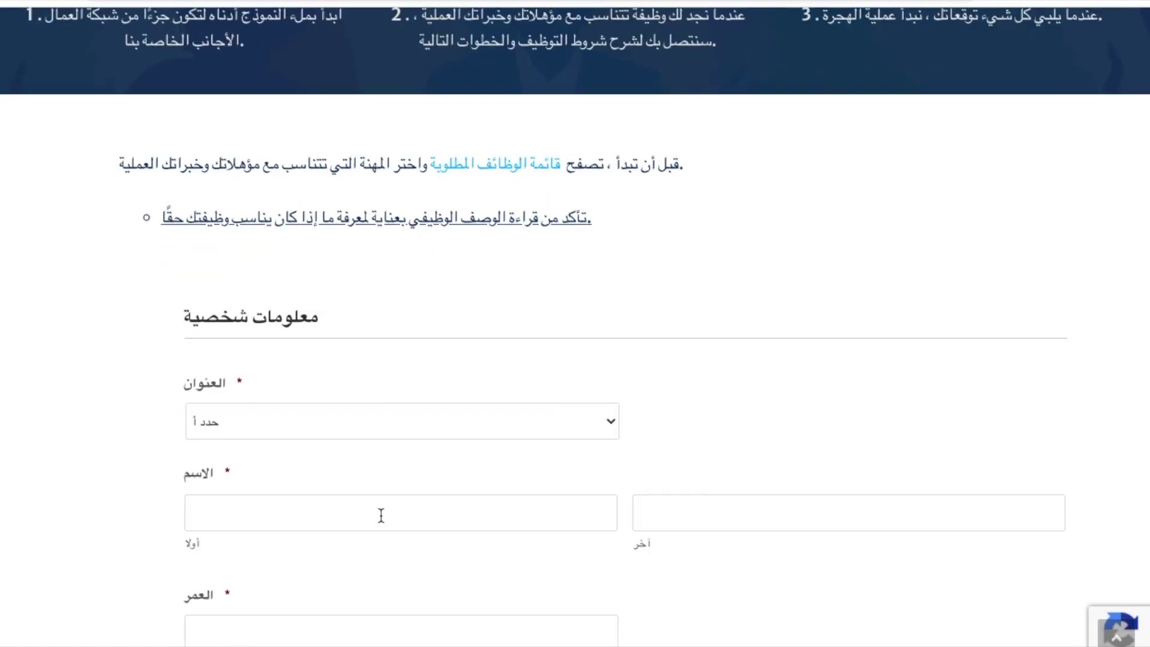
pyautogui.scroll(4, 380, 517)
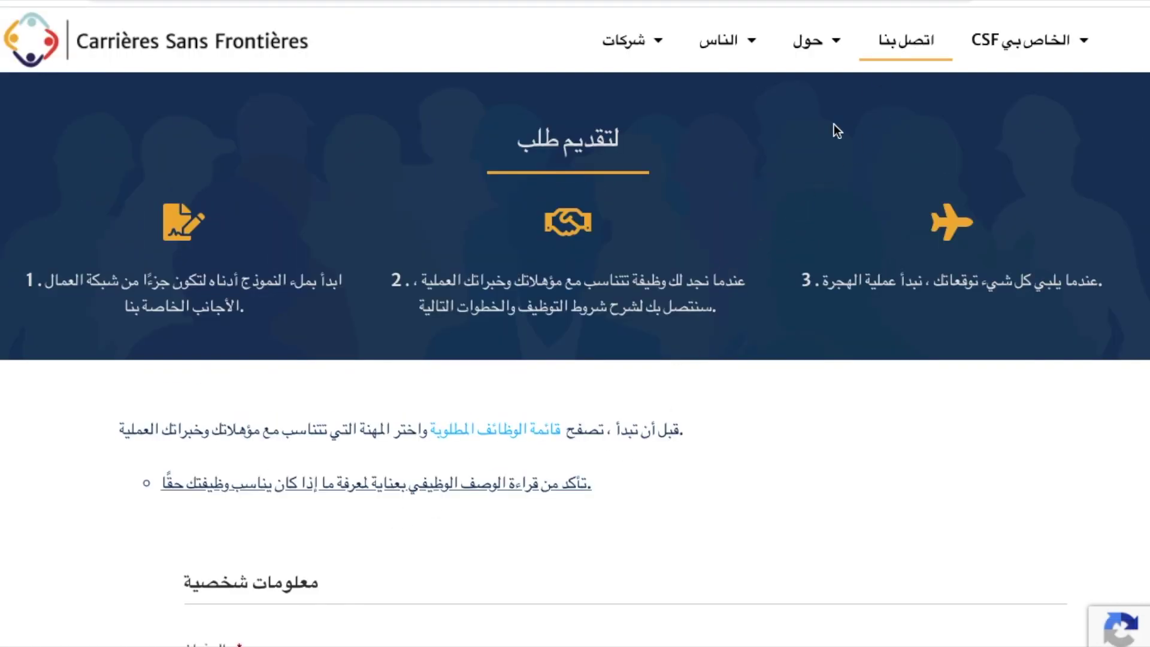
pyautogui.scroll(-5, 722, 523)
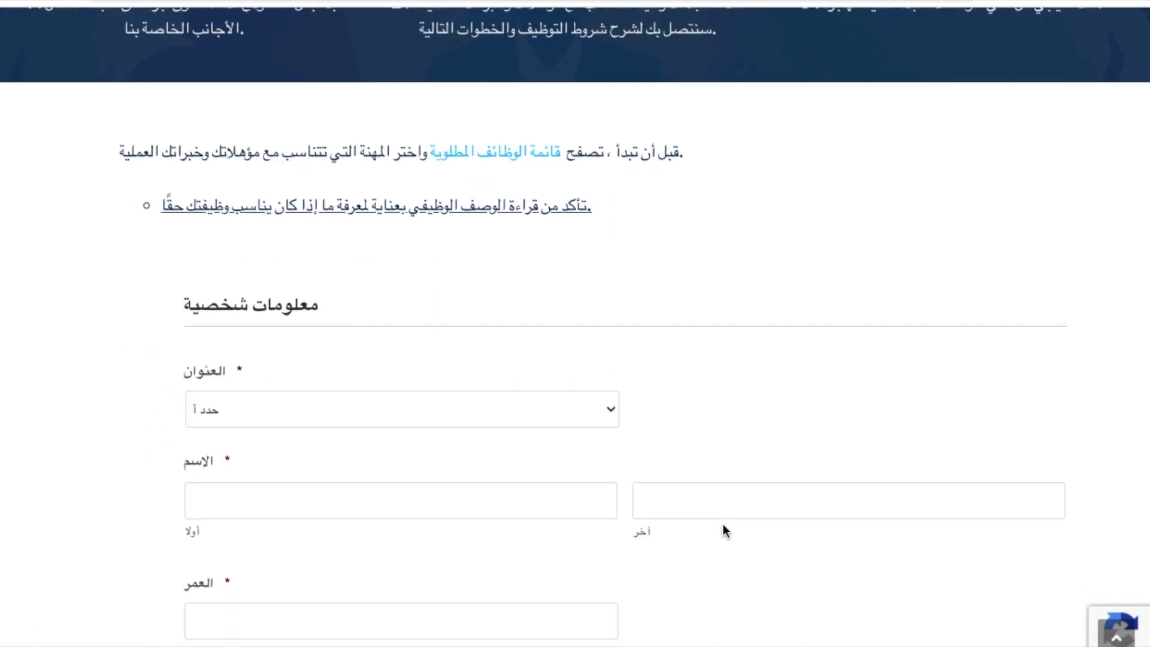
pyautogui.scroll(5, 722, 524)
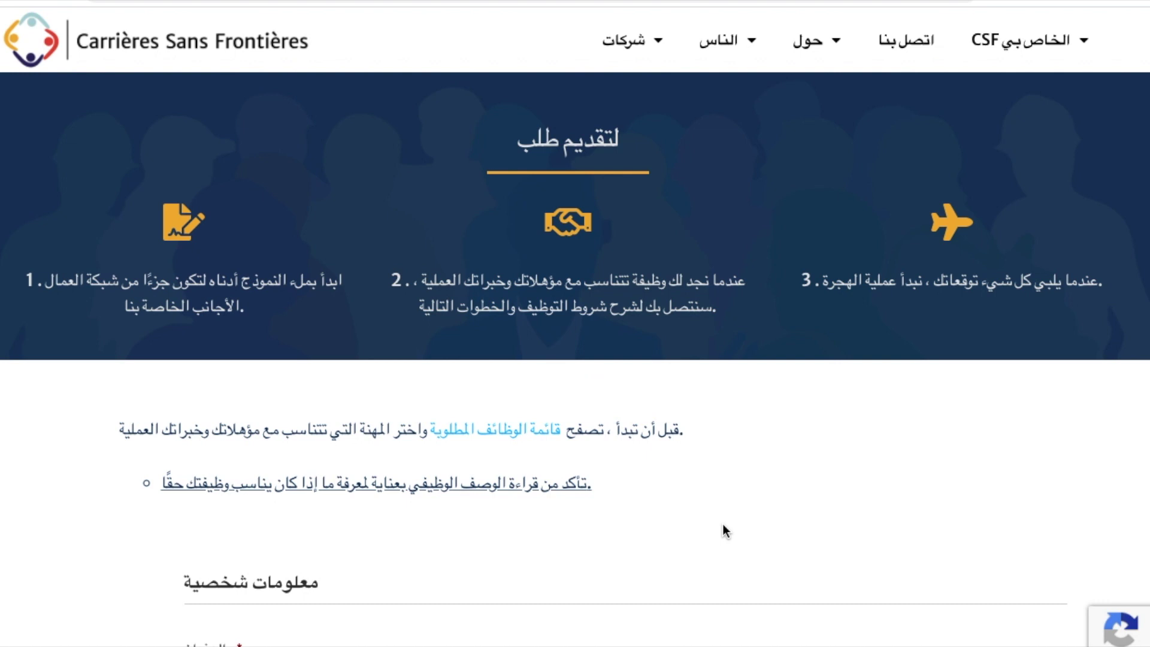
pyautogui.scroll(-5, 722, 523)
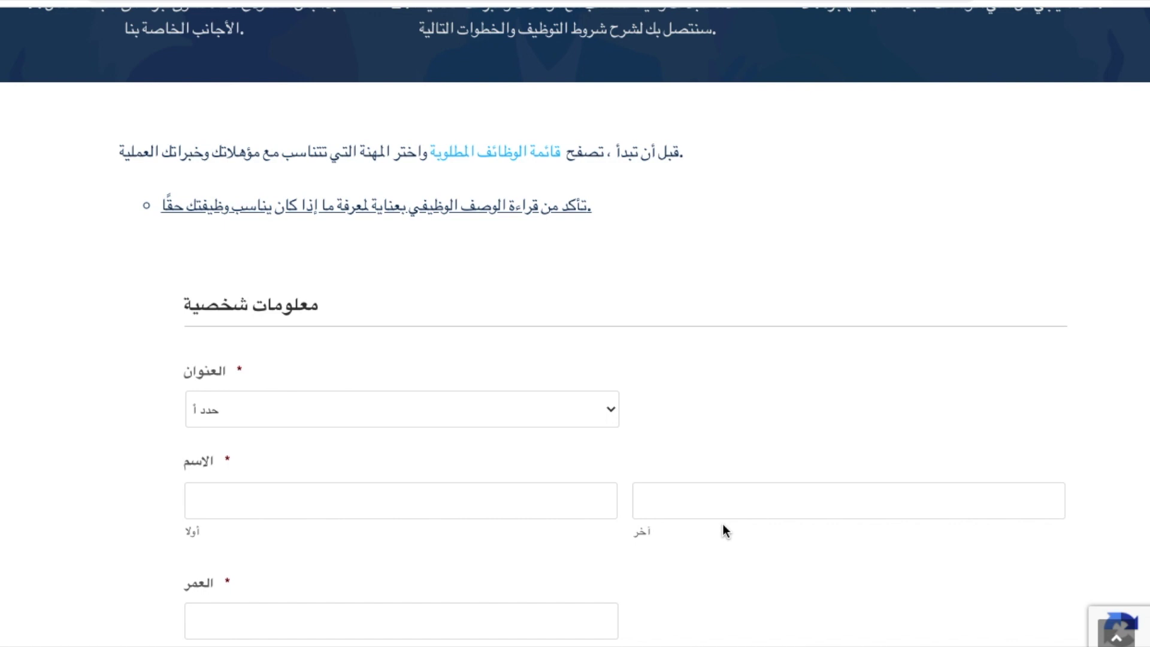
pyautogui.scroll(-3, 722, 523)
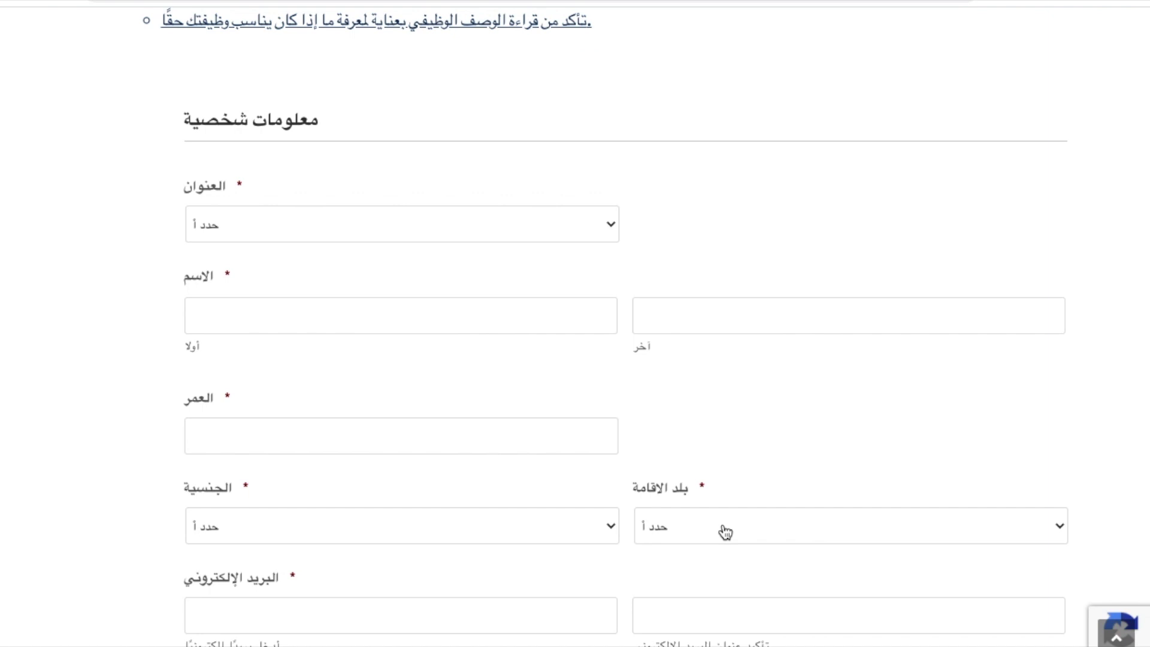
pyautogui.scroll(6, 724, 531)
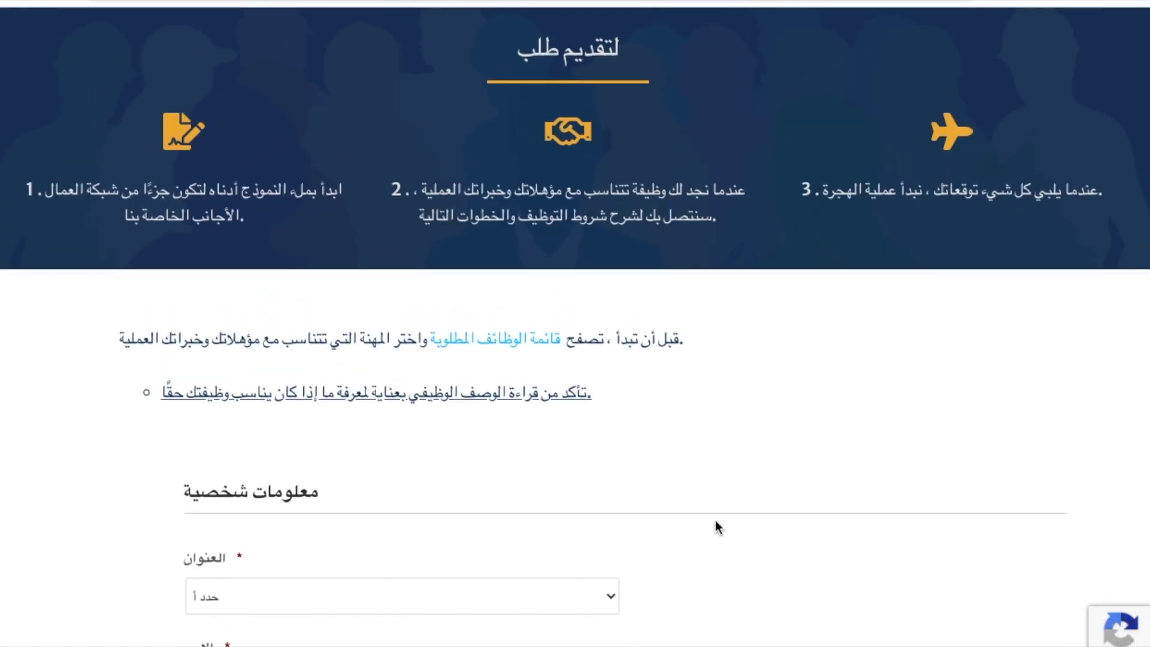
pyautogui.scroll(2, 714, 520)
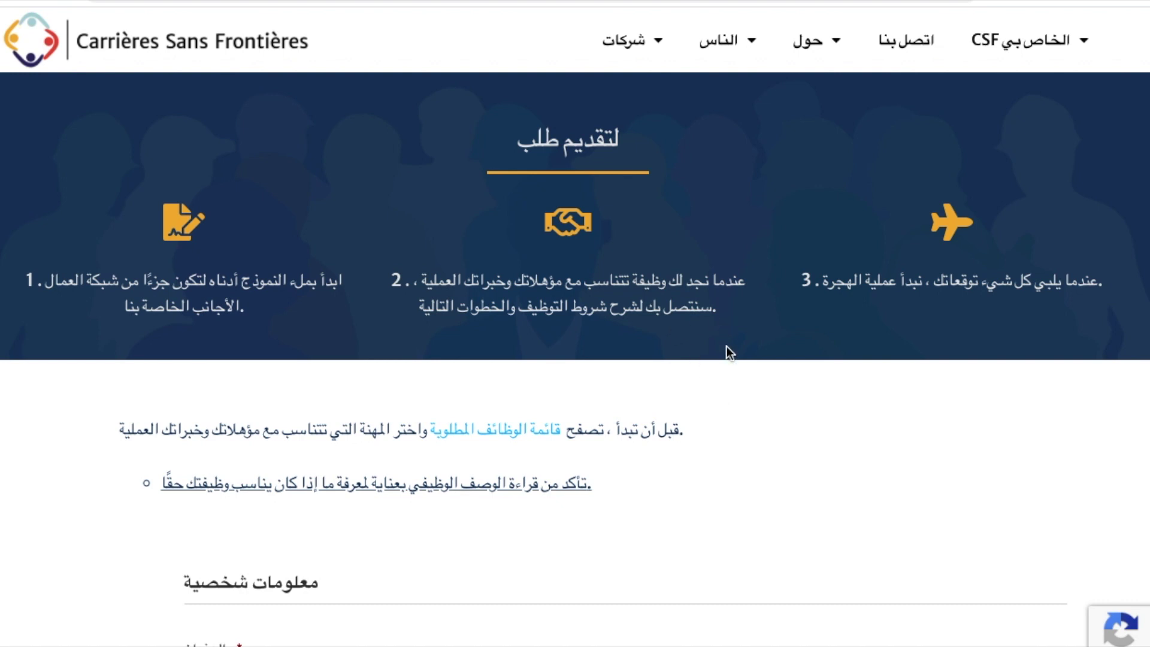
# - Examine the required fields in the application form's personal information section, from title and name to email and phone
pyautogui.scroll(-5, 808, 491)
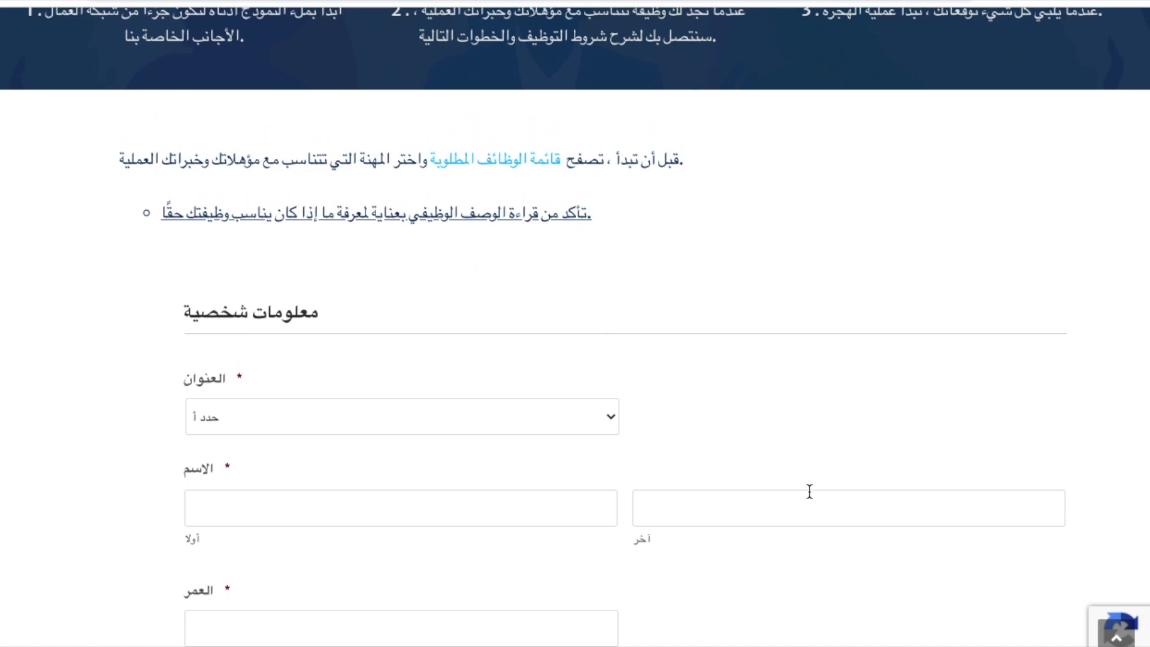
pyautogui.scroll(-7, 767, 473)
pyautogui.scroll(5, 767, 473)
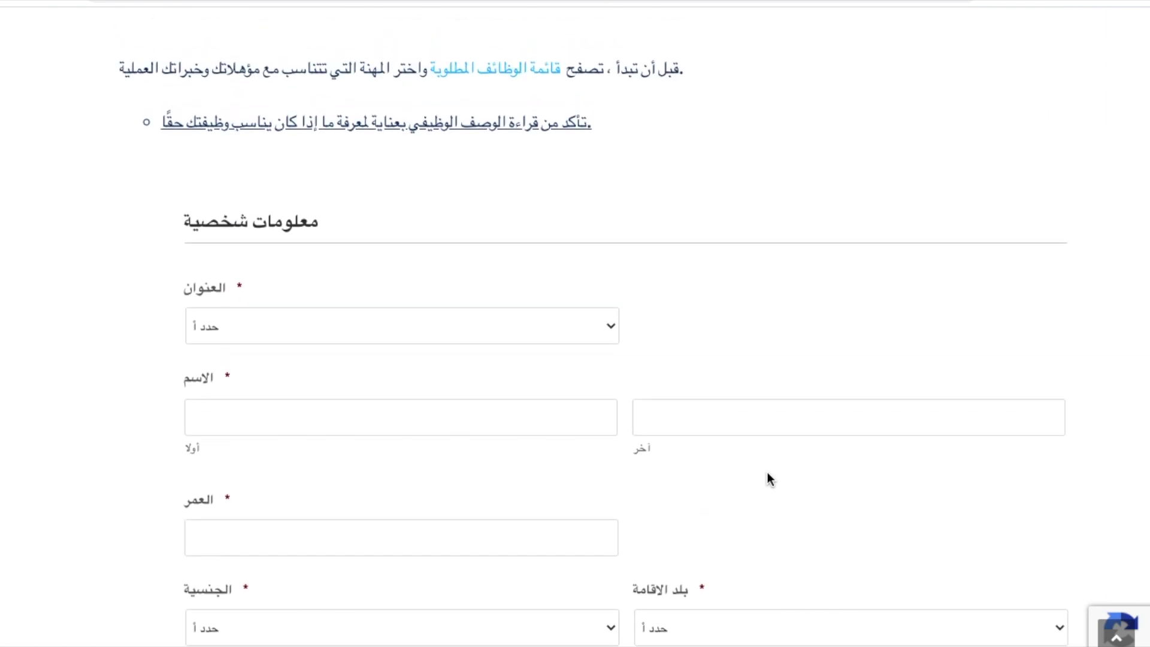
pyautogui.scroll(2, 767, 472)
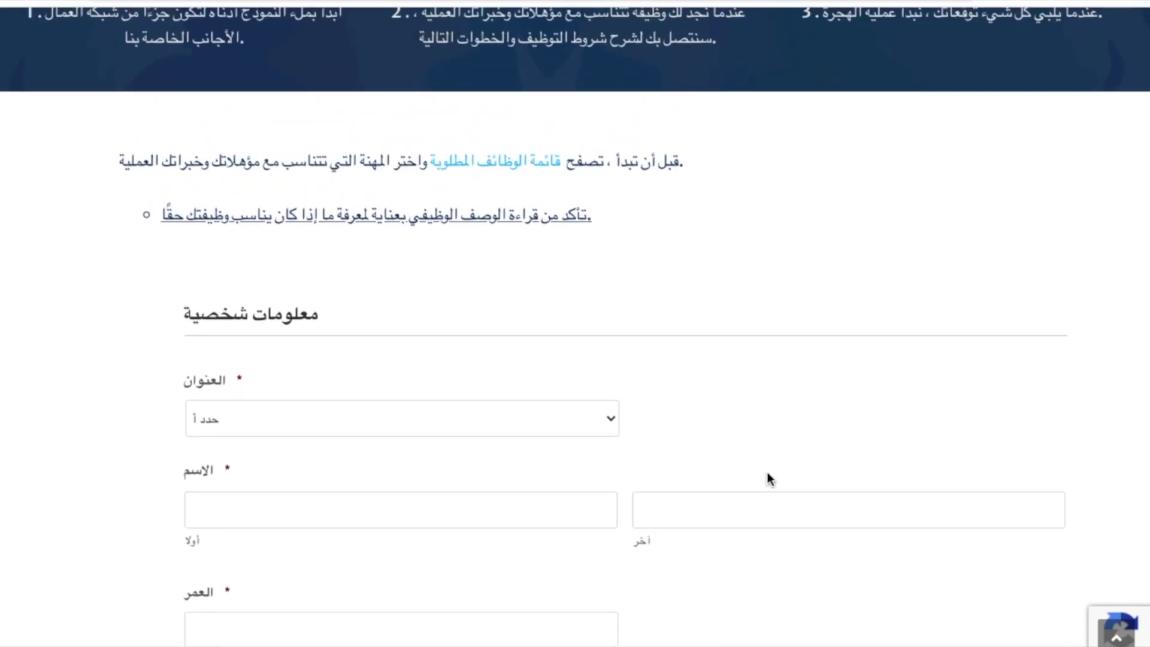
pyautogui.scroll(-3, 767, 479)
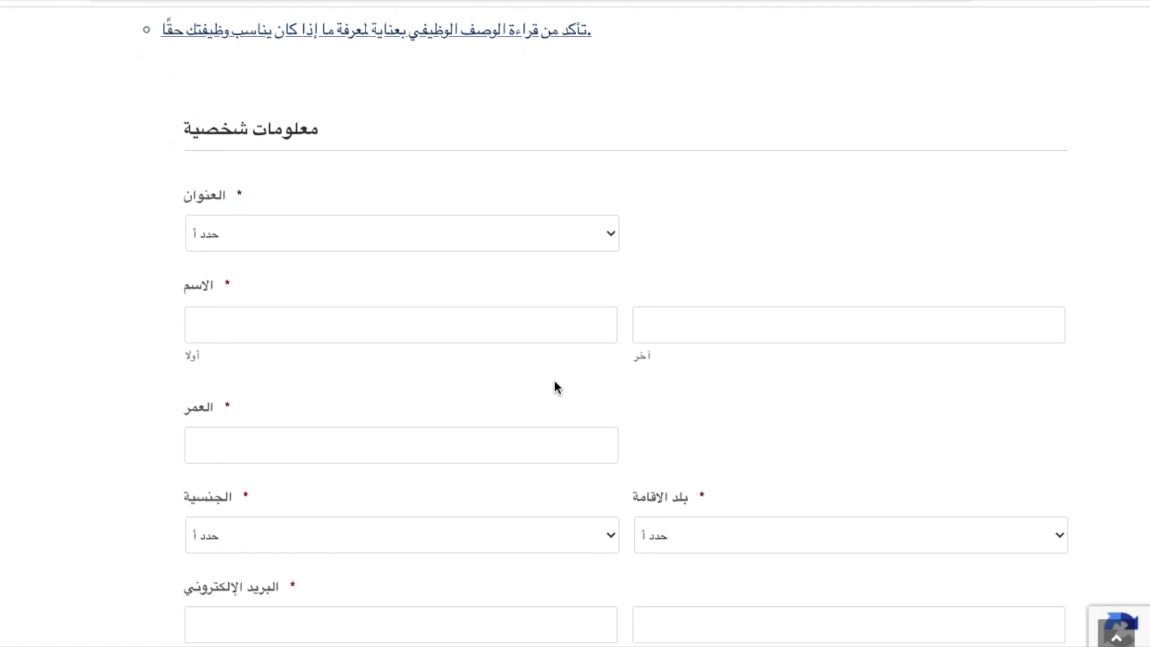
pyautogui.scroll(-6, 576, 395)
pyautogui.scroll(4, 576, 395)
pyautogui.scroll(4, 577, 398)
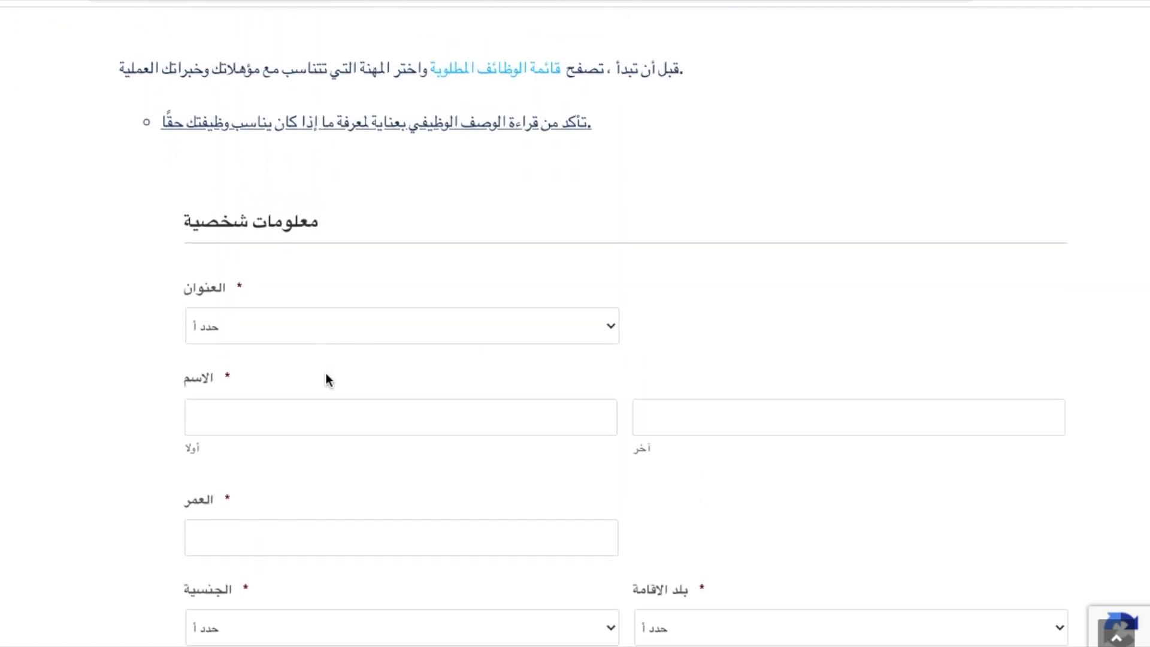
pyautogui.scroll(-2, 327, 379)
pyautogui.scroll(-1, 326, 380)
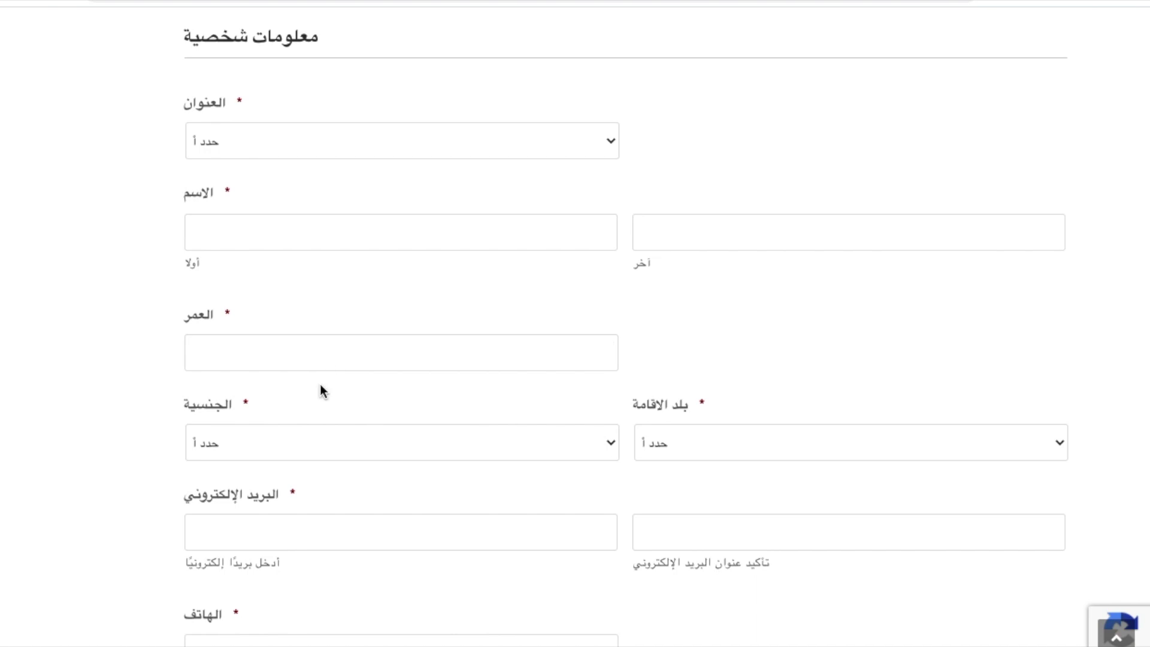
# - Look through the countries offered for nationality (الجنسية), then close the list without choosing one
pyautogui.scroll(-3, 321, 386)
pyautogui.click(282, 168)
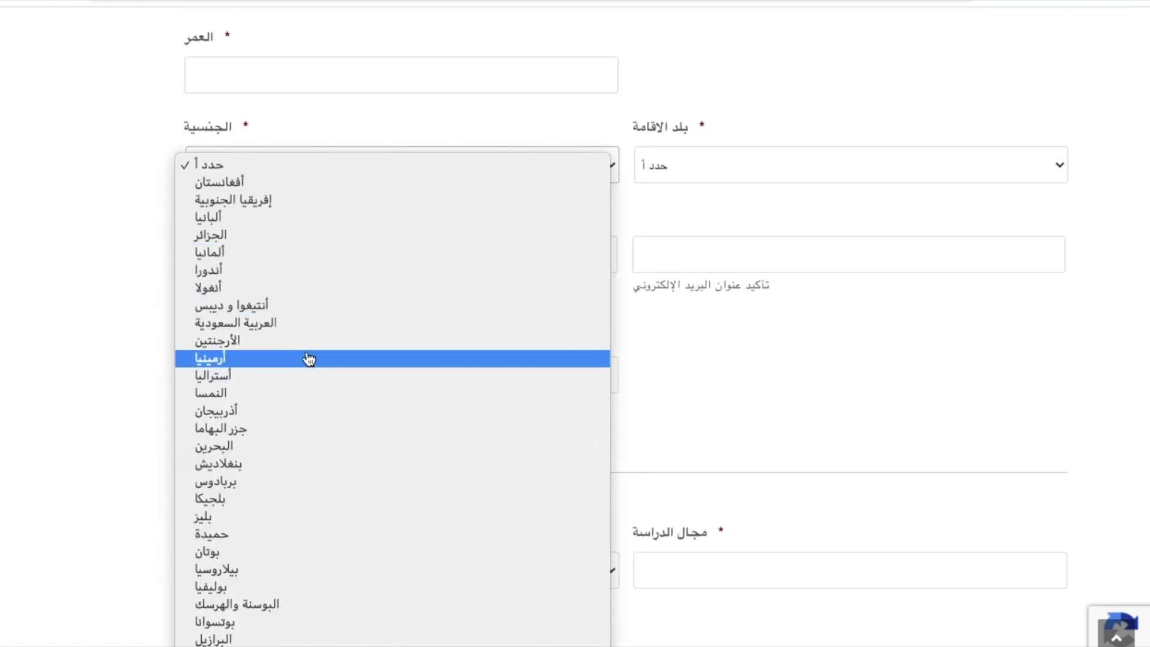
pyautogui.scroll(-2, 293, 369)
pyautogui.scroll(-10, 293, 369)
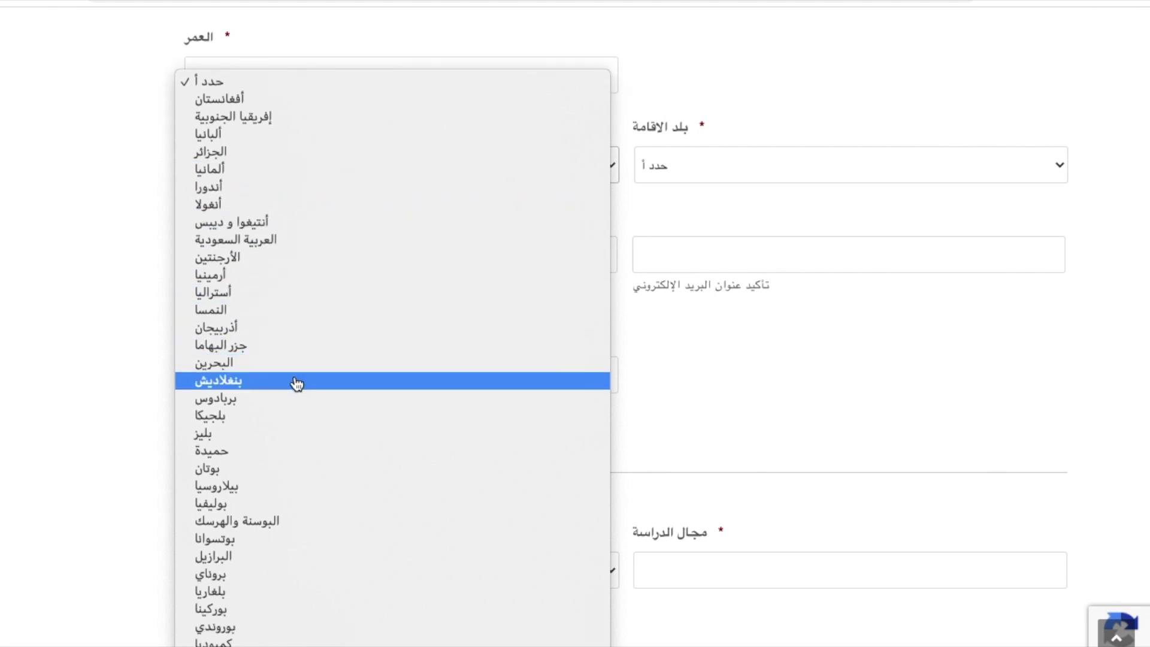
pyautogui.scroll(-8, 313, 464)
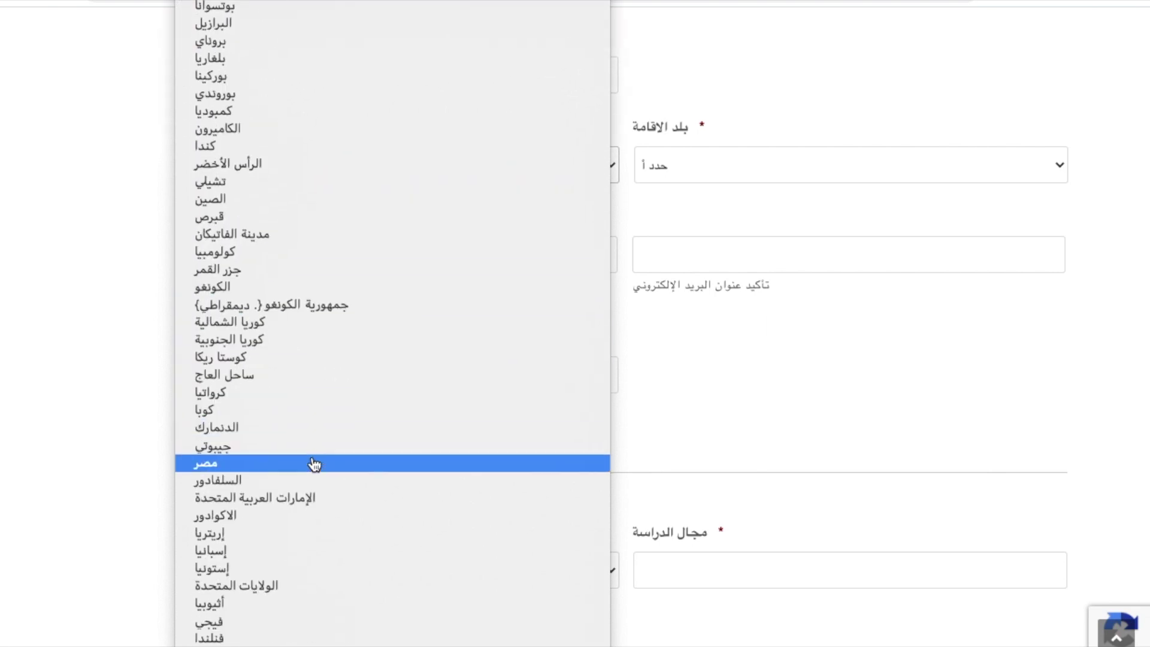
pyautogui.scroll(-20, 314, 464)
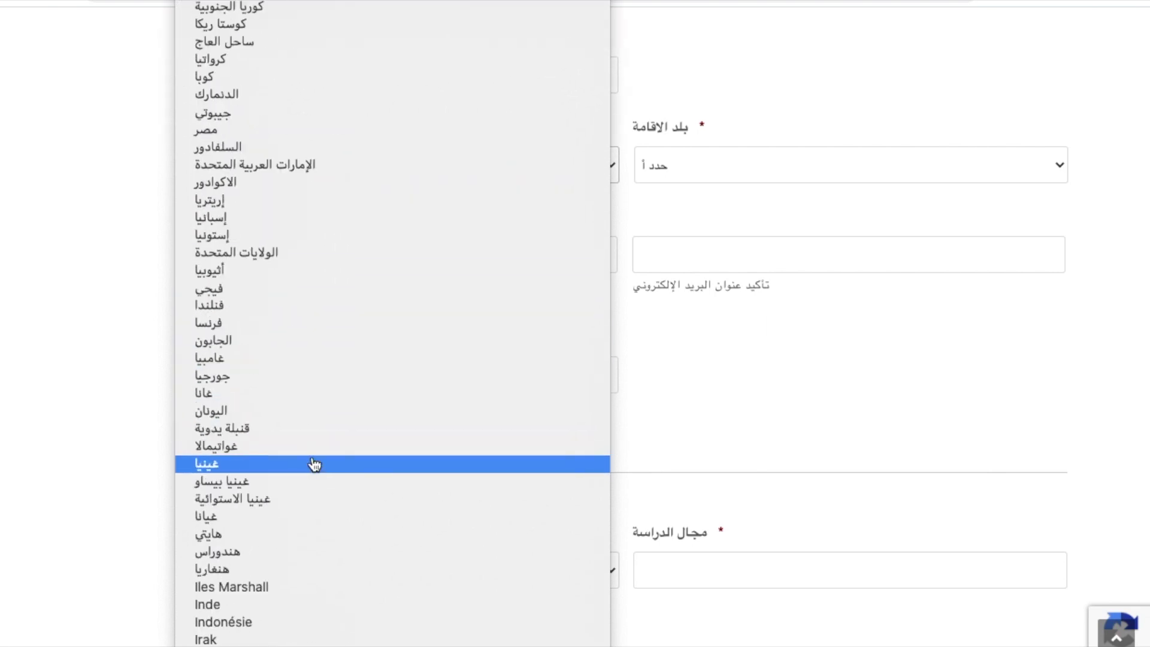
pyautogui.scroll(-20, 314, 464)
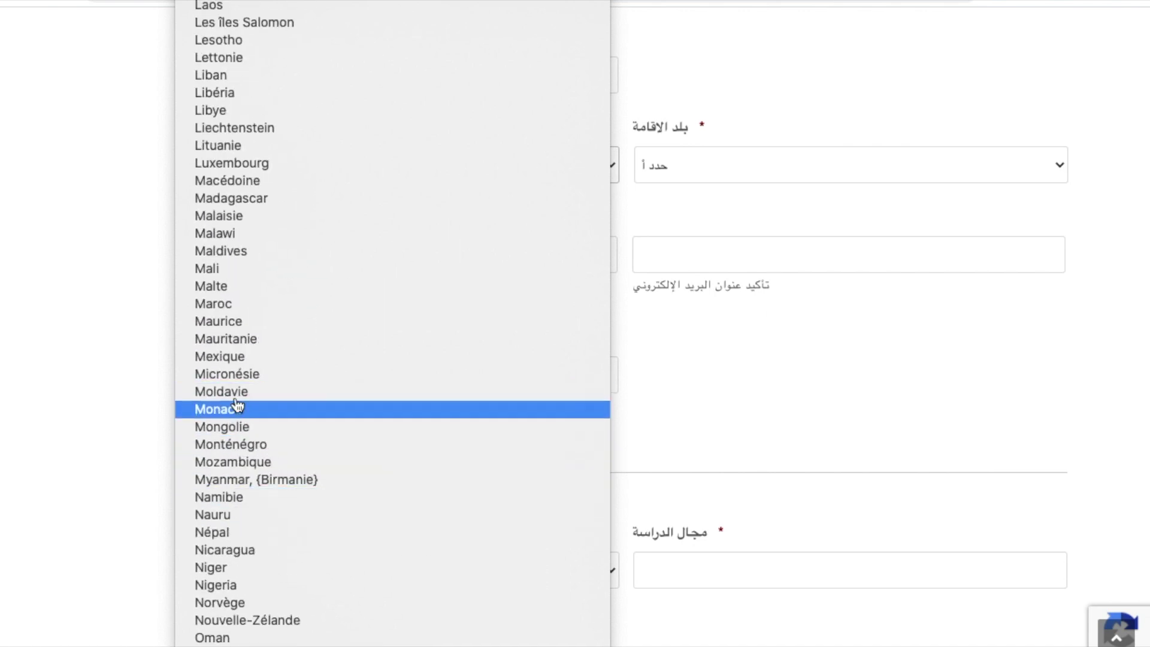
pyautogui.click(53, 341)
pyautogui.scroll(5, 96, 318)
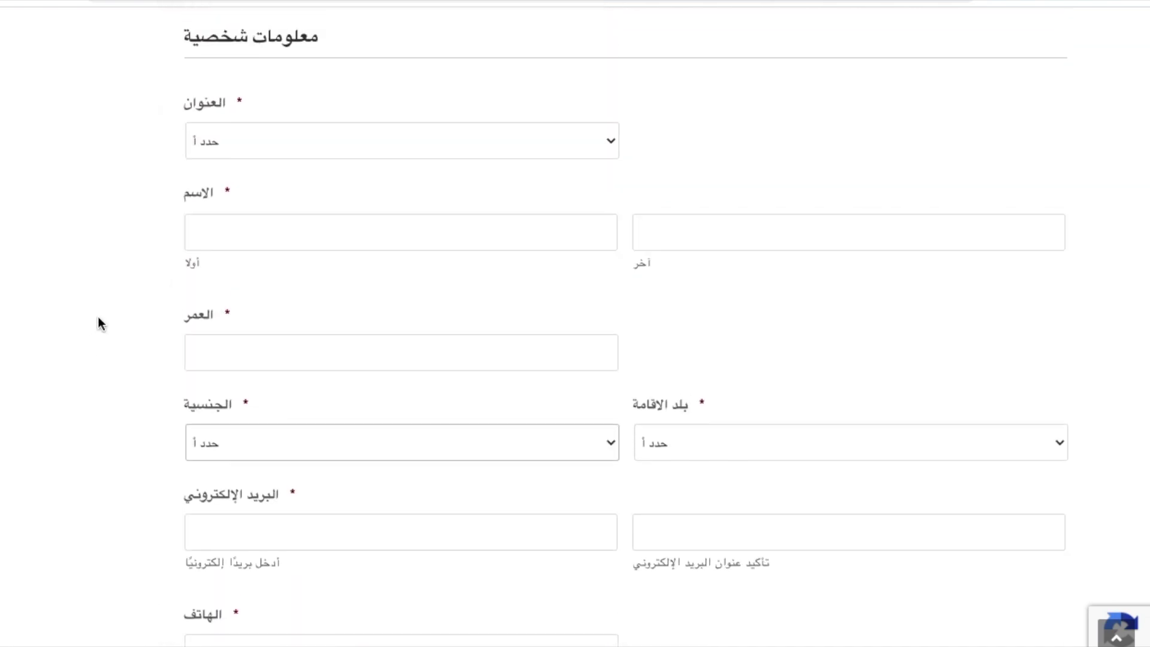
# - Check the countries offered for country of residence (بلد الاقامة) and close the list without a selection
pyautogui.scroll(-3, 98, 324)
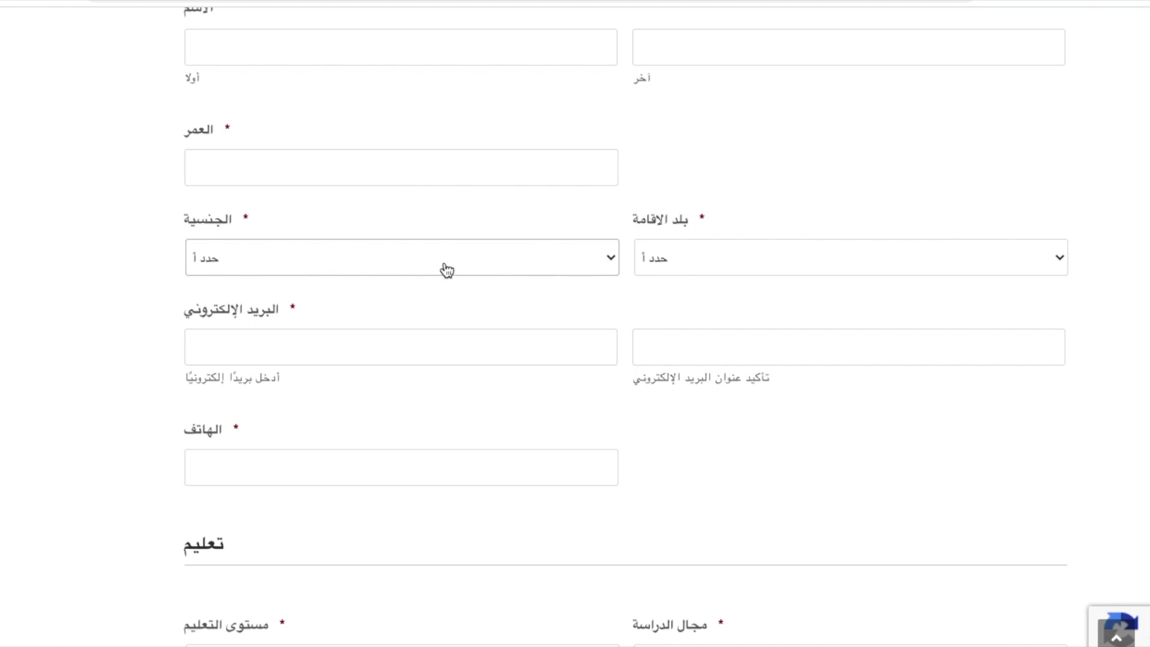
pyautogui.click(678, 271)
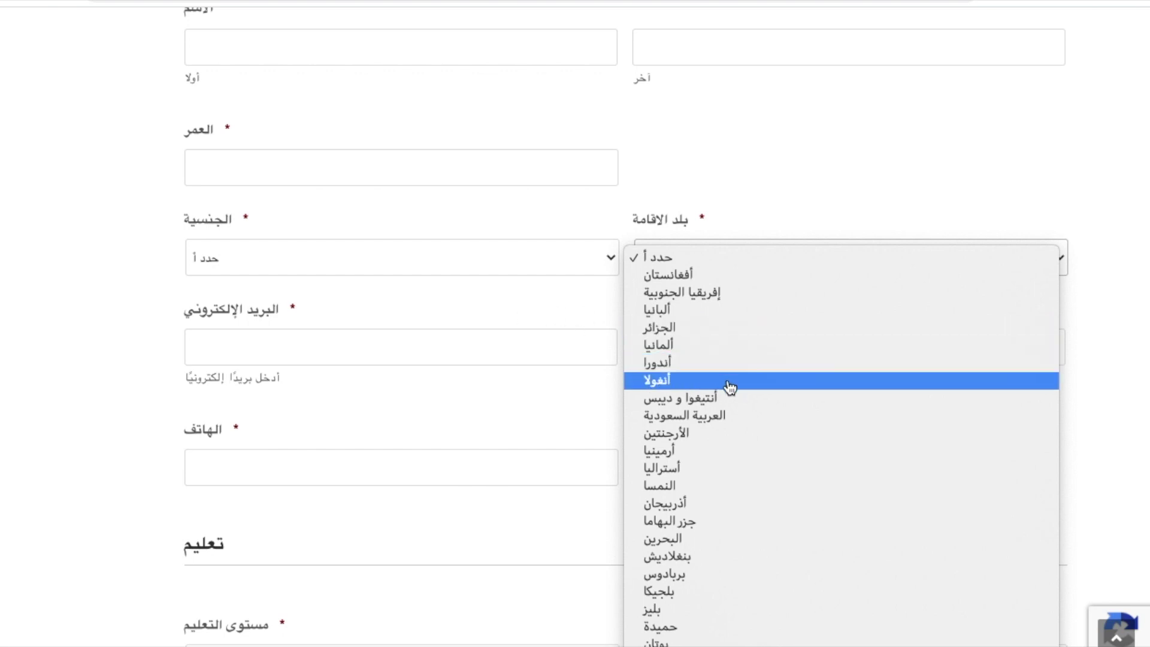
pyautogui.scroll(-5, 762, 449)
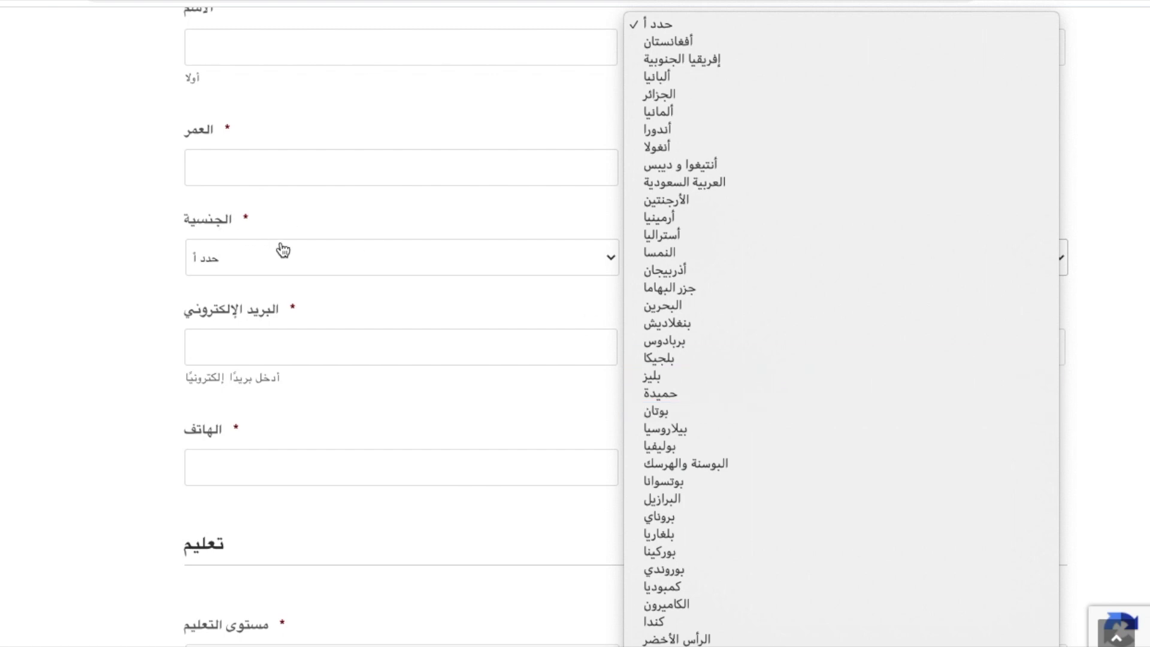
pyautogui.click(57, 332)
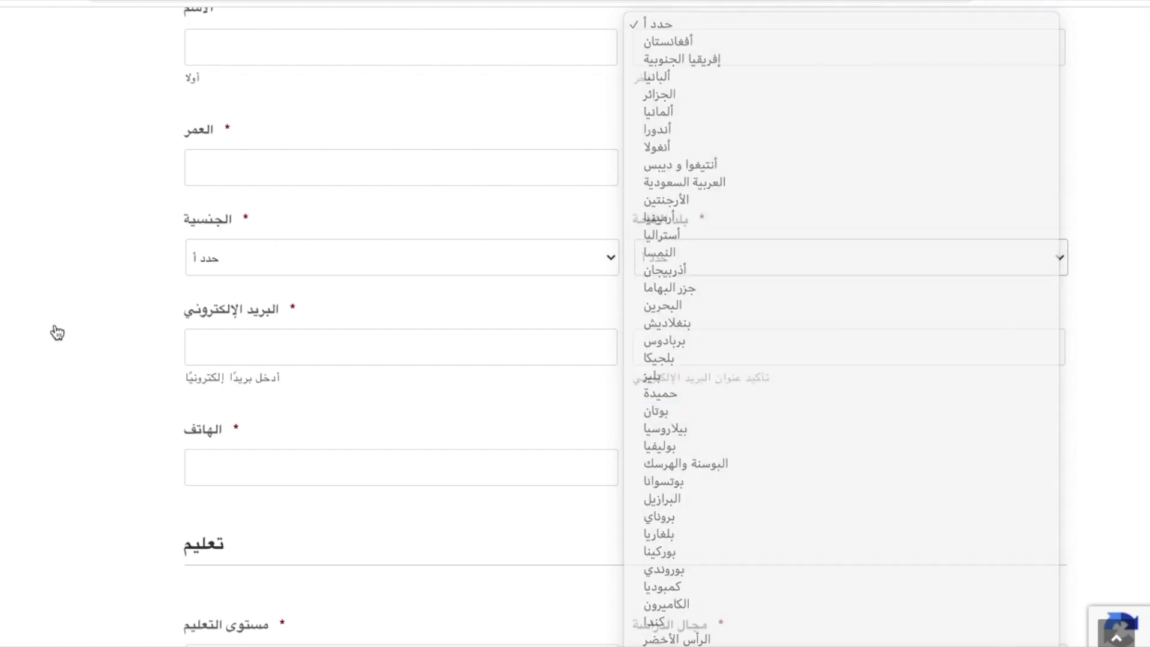
# - Review the email and phone fields, the education and professional experience sections, and the CV upload requirements
pyautogui.scroll(-2, 324, 359)
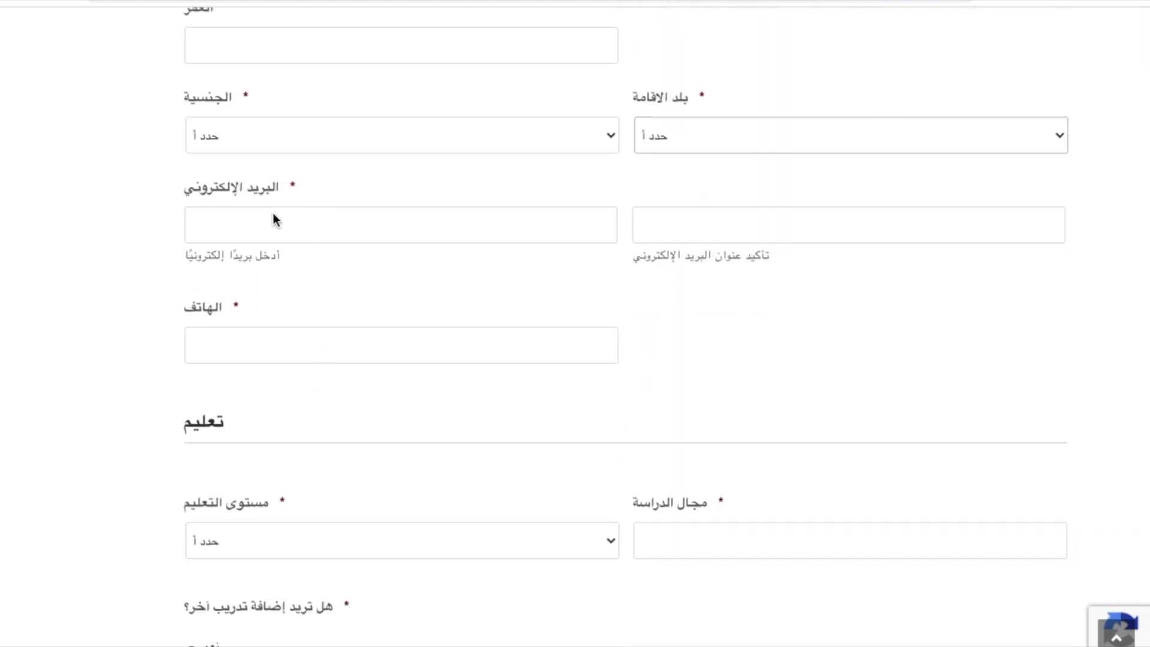
pyautogui.scroll(-1, 270, 217)
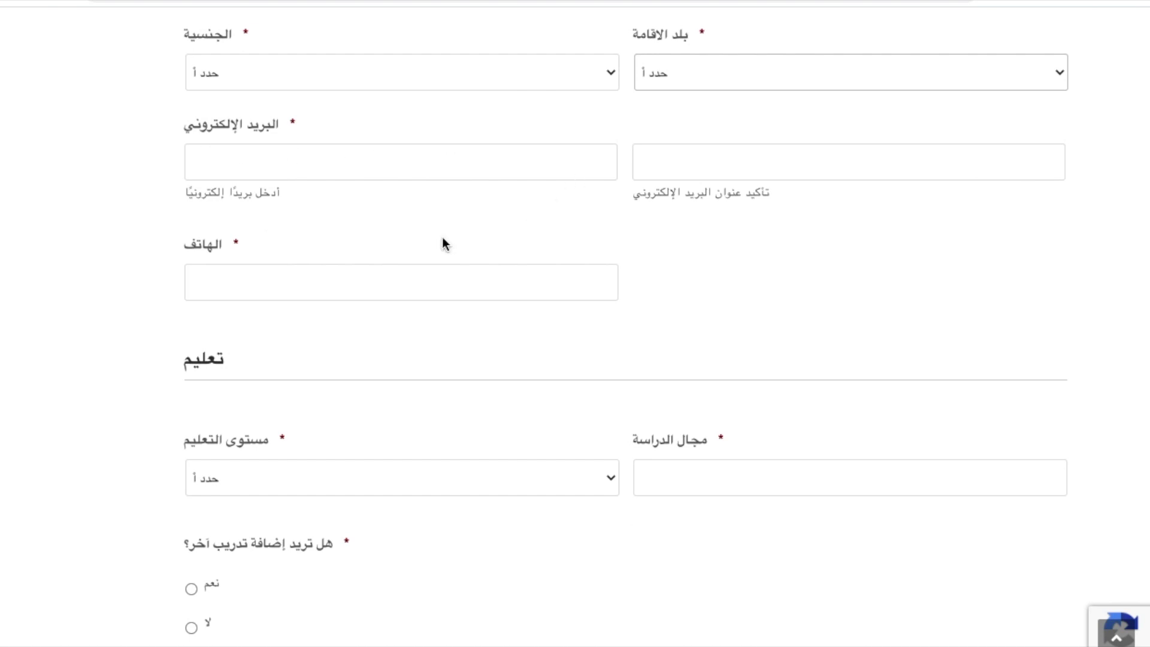
pyautogui.scroll(-6, 141, 329)
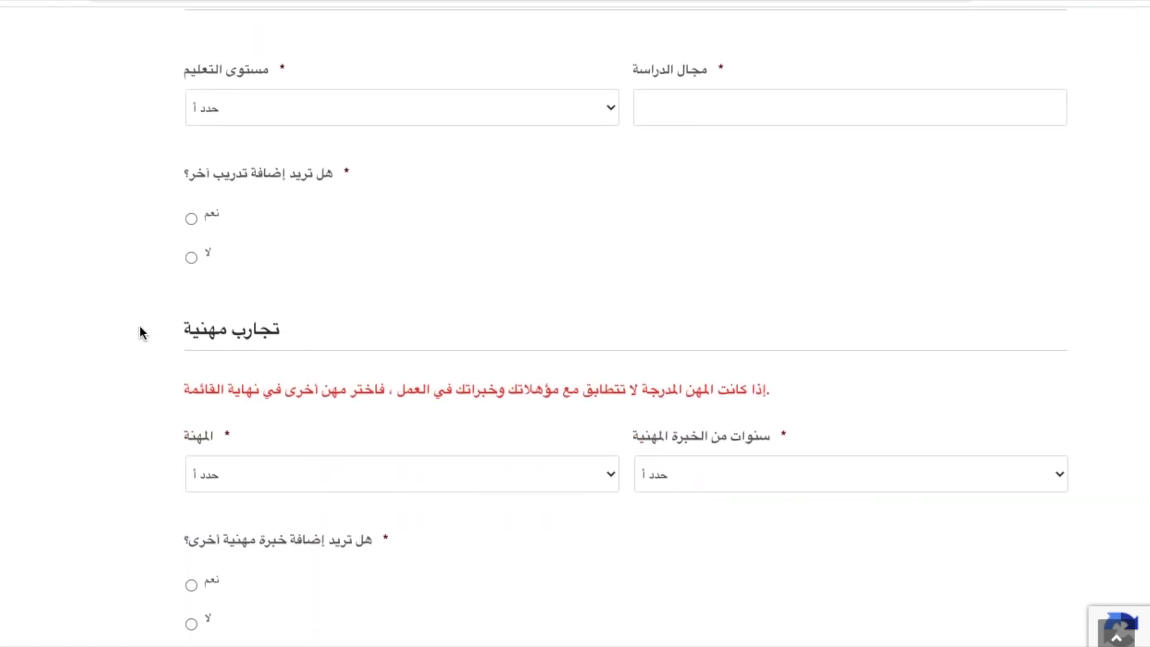
pyautogui.scroll(3, 139, 328)
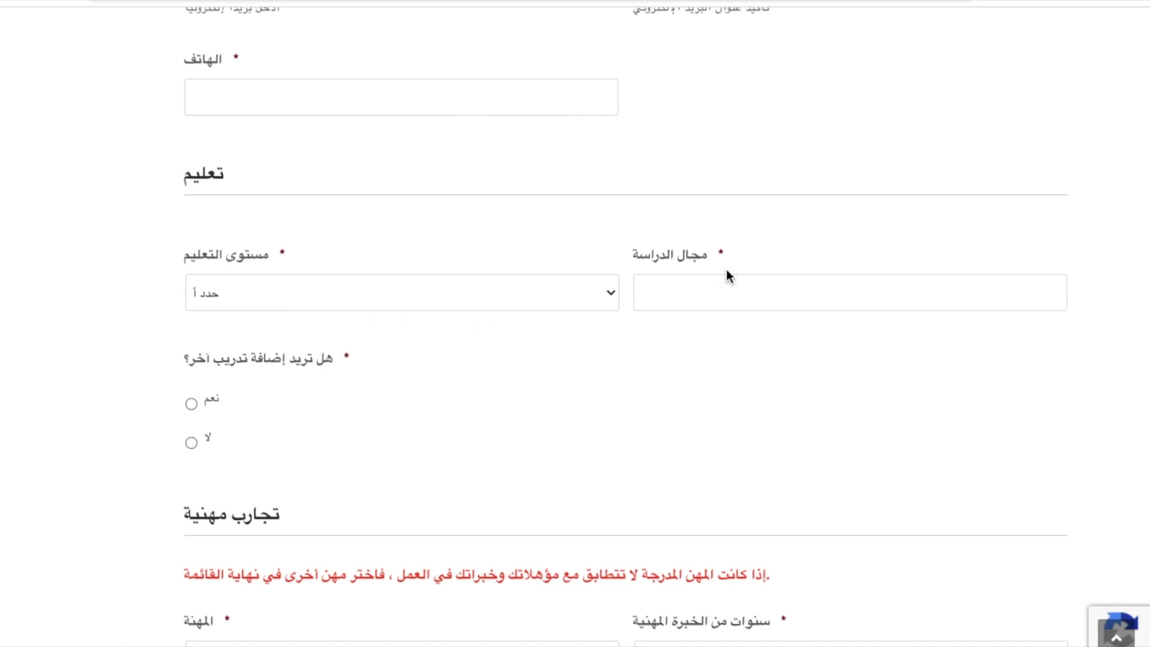
pyautogui.scroll(-5, 533, 352)
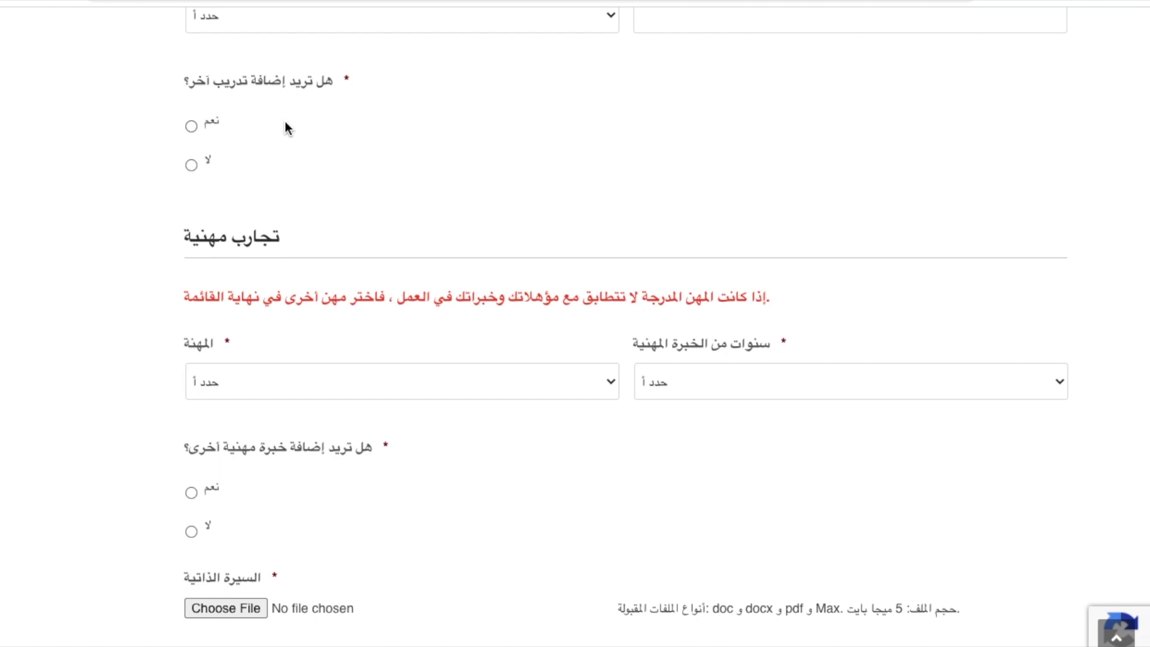
pyautogui.scroll(-3, 311, 159)
pyautogui.scroll(8, 311, 158)
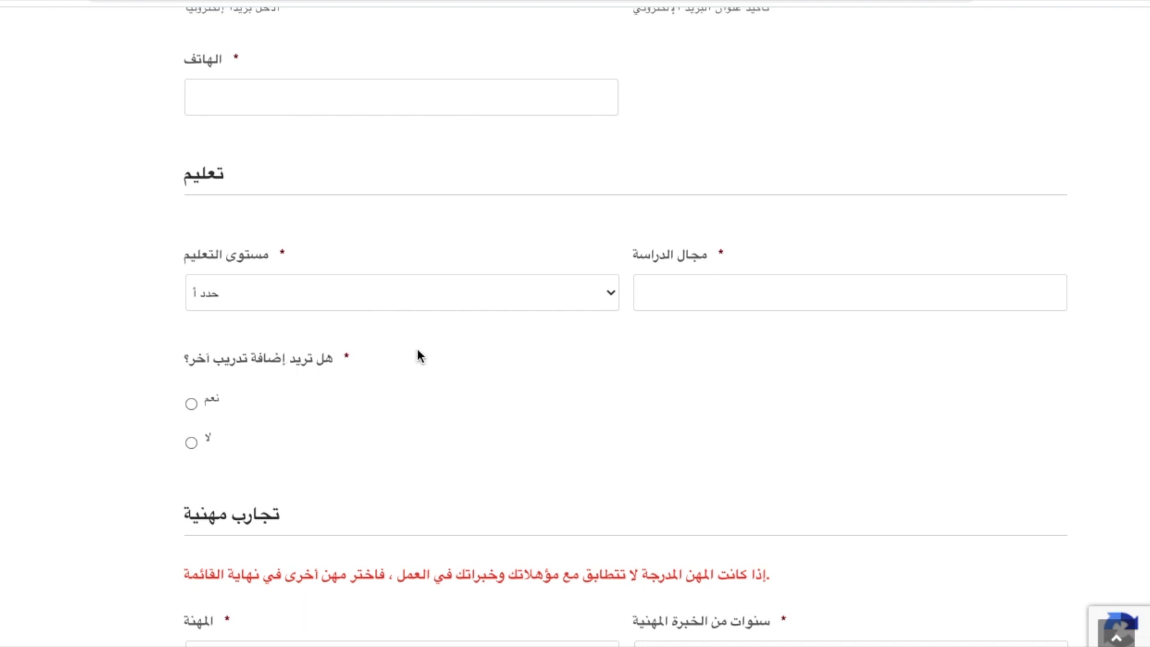
# - Look through the occupations offered for profession (المهنة) in the professional experience section, then close the list without choosing one
pyautogui.scroll(-6, 421, 356)
pyautogui.scroll(-2, 420, 356)
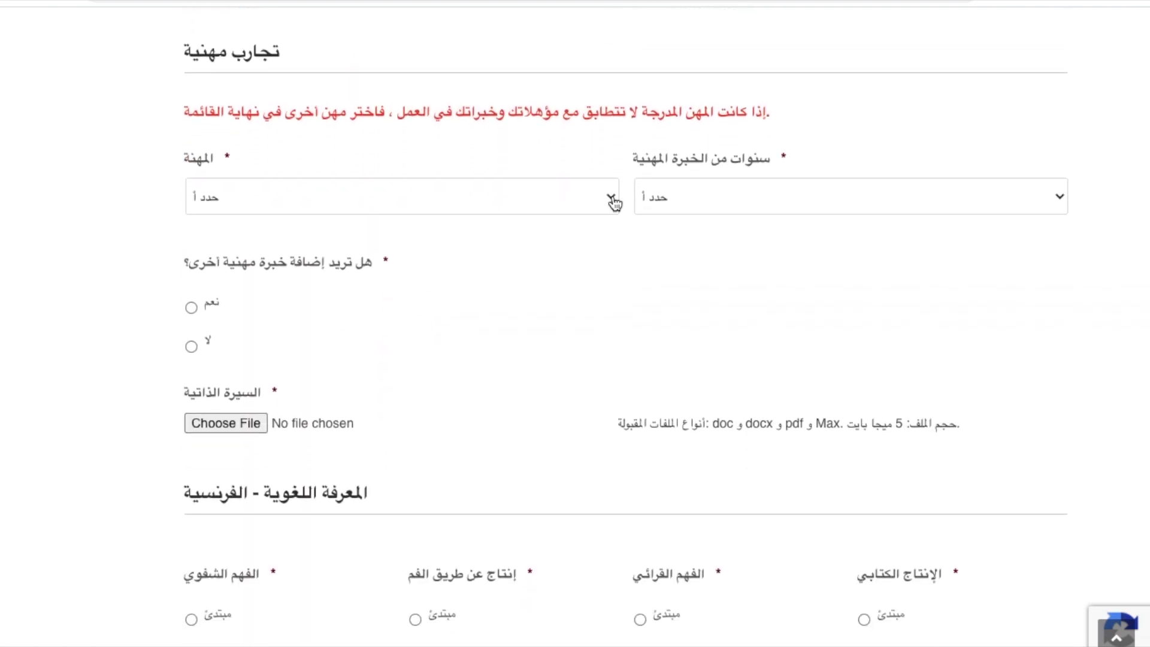
pyautogui.scroll(1, 547, 207)
pyautogui.scroll(1, 547, 207)
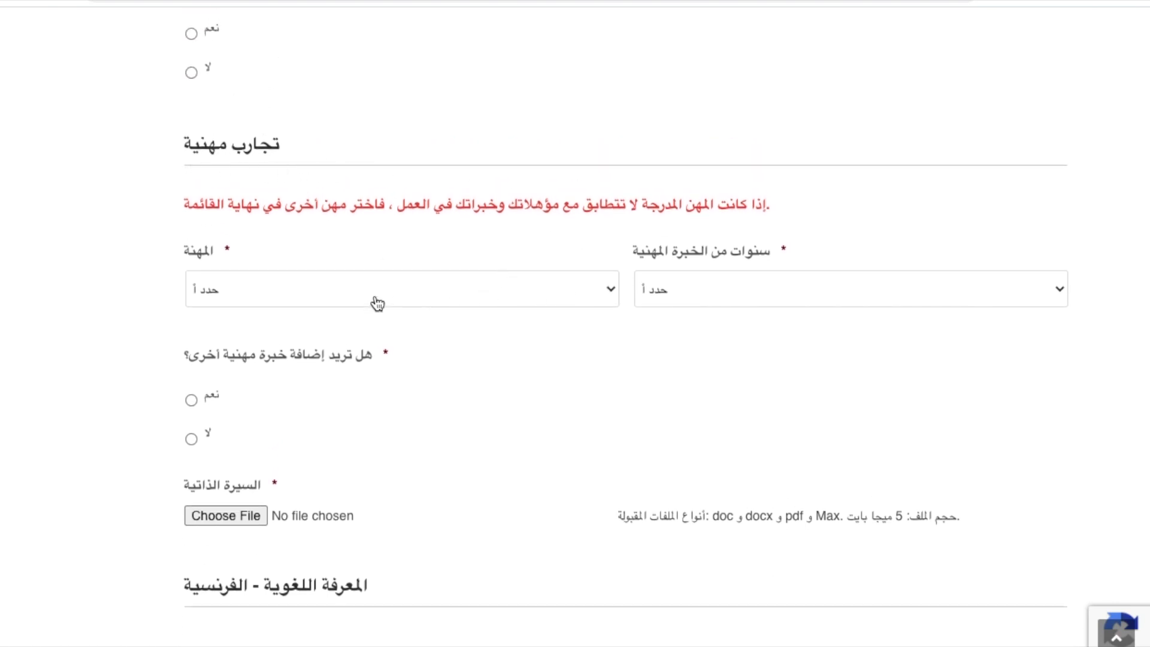
pyautogui.click(609, 295)
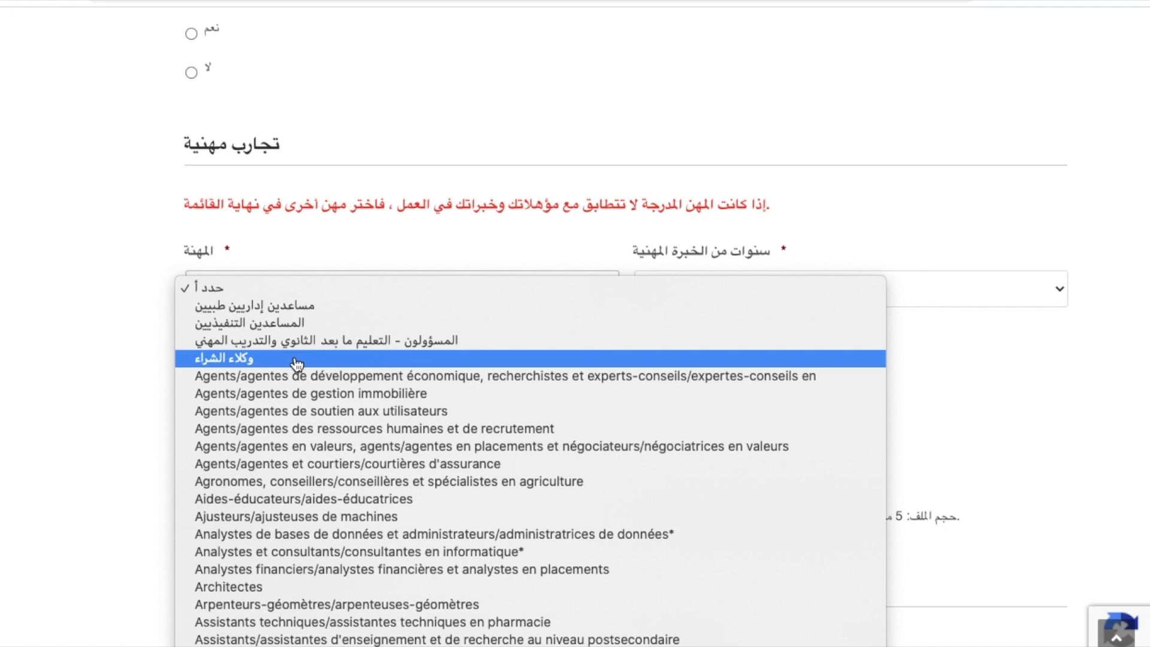
pyautogui.scroll(-5, 390, 500)
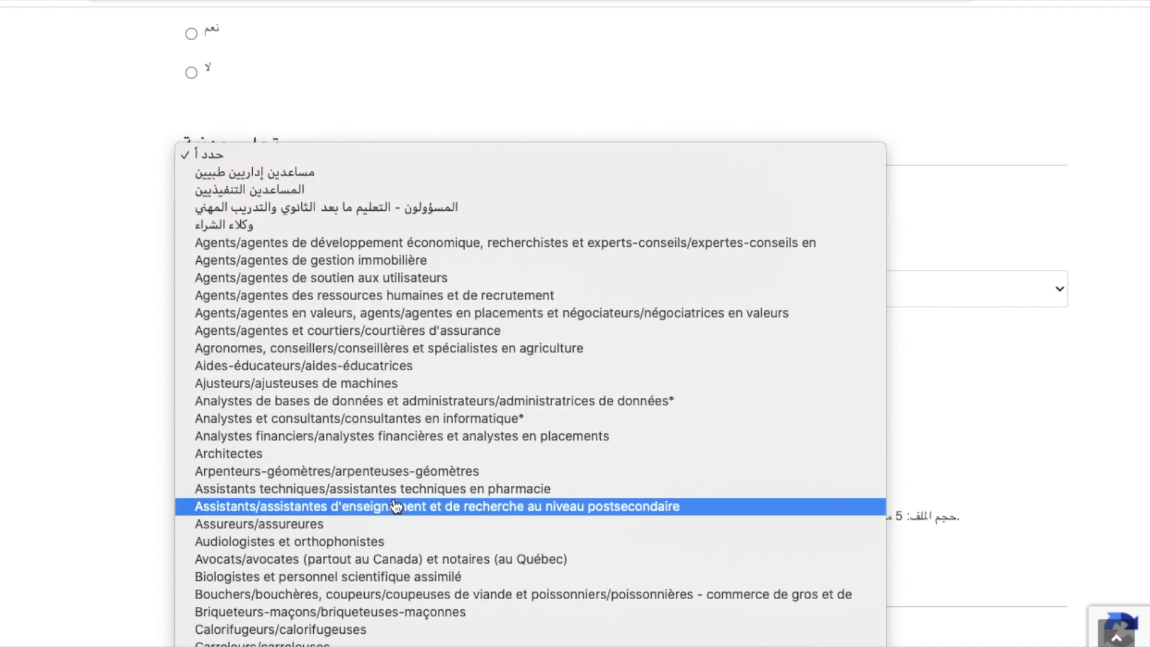
pyautogui.scroll(-3, 395, 506)
pyautogui.click(87, 461)
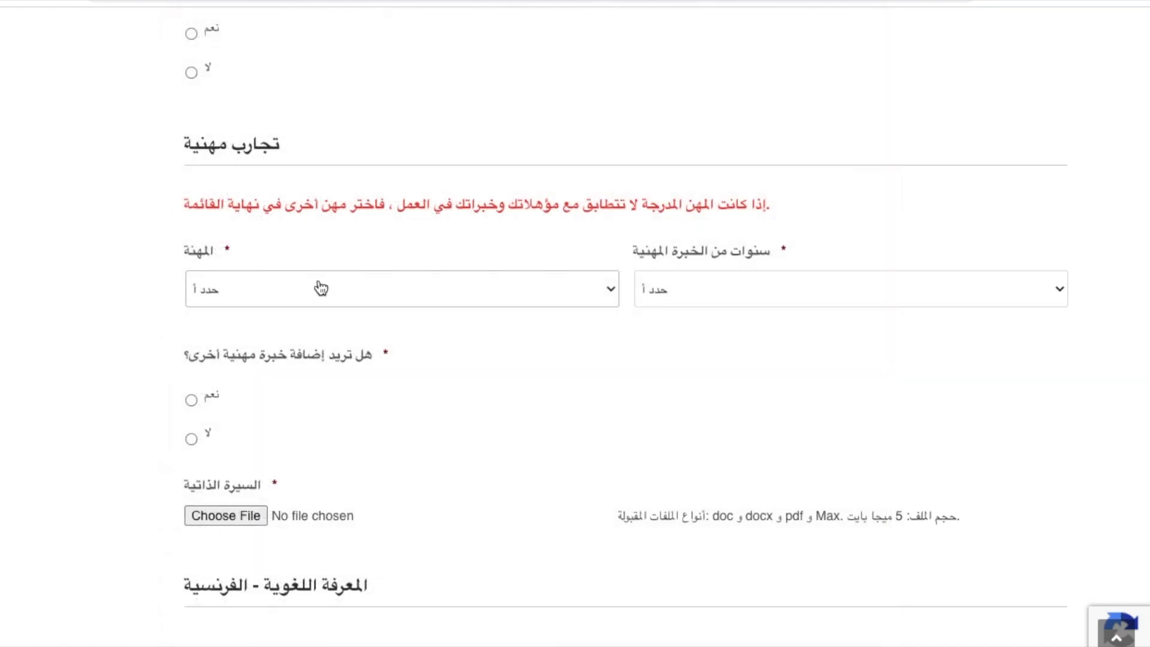
# - Check the ranges offered for years of professional experience (سنوات من الخبرة المهنية) and close the list without a selection
pyautogui.click(708, 298)
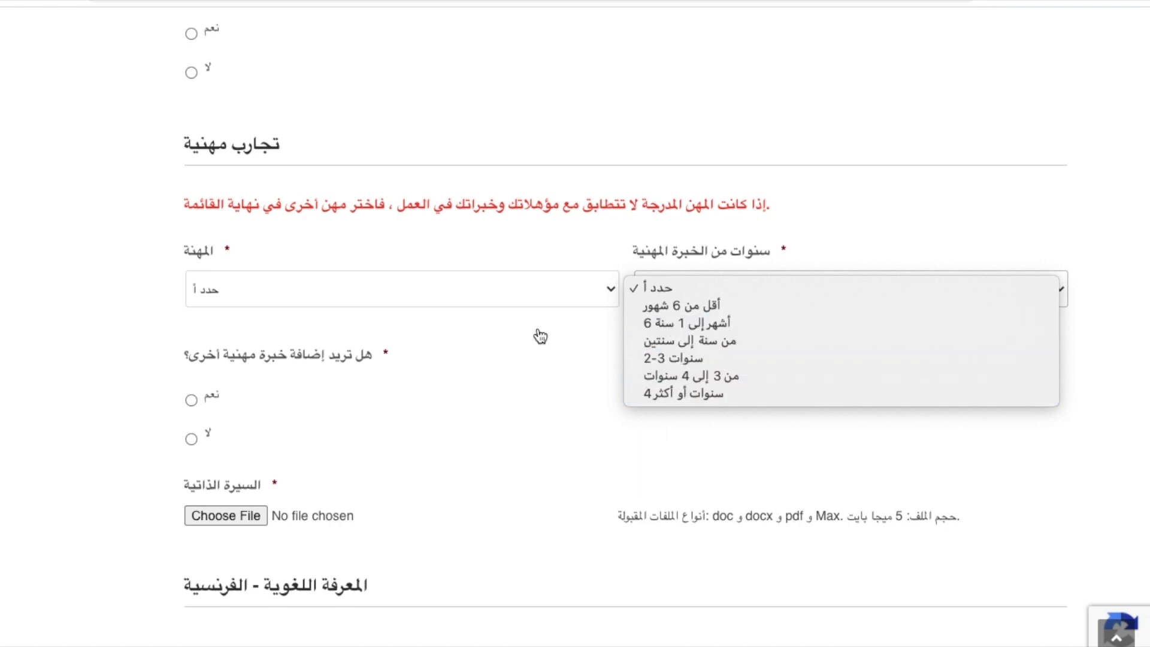
pyautogui.click(9, 387)
pyautogui.scroll(-5, 70, 361)
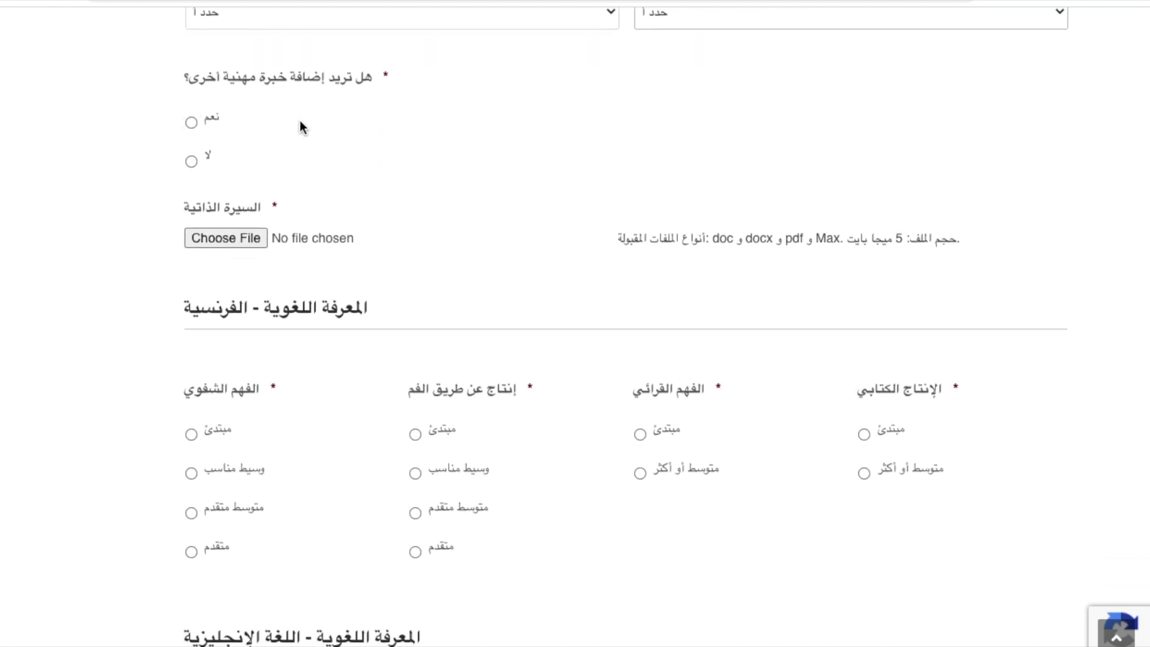
pyautogui.scroll(4, 299, 125)
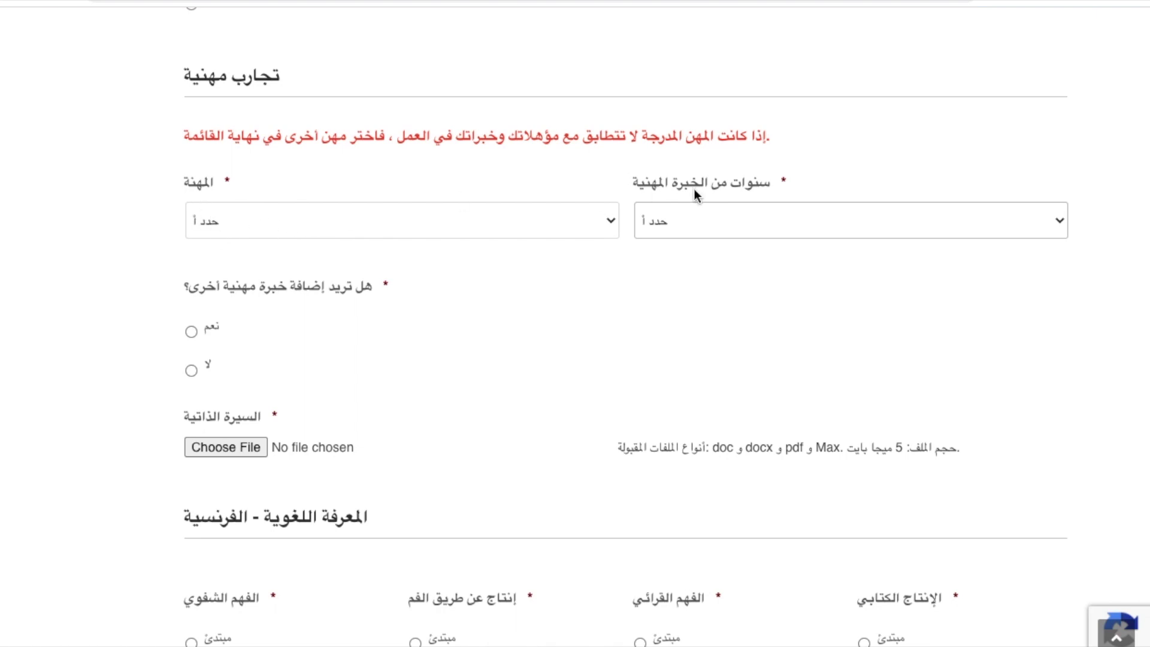
pyautogui.click(706, 218)
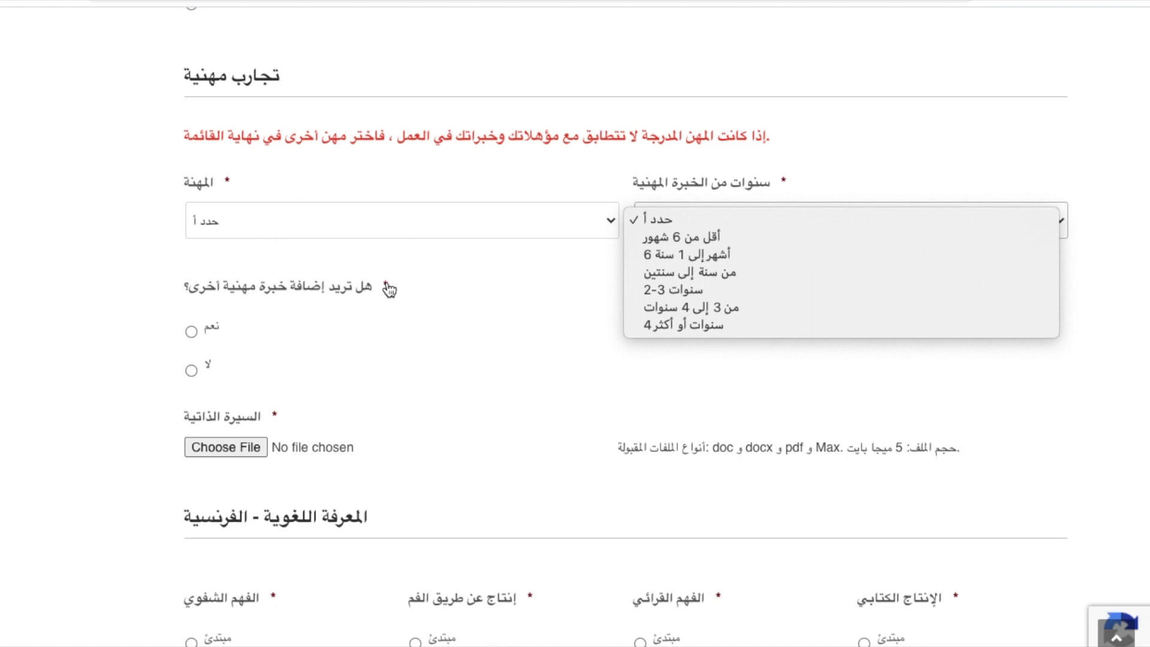
pyautogui.click(102, 372)
# - Review the additional professional experience question and the accepted file types and size for the CV upload
pyautogui.scroll(-3, 117, 276)
pyautogui.scroll(-3, 117, 279)
pyautogui.scroll(5, 84, 217)
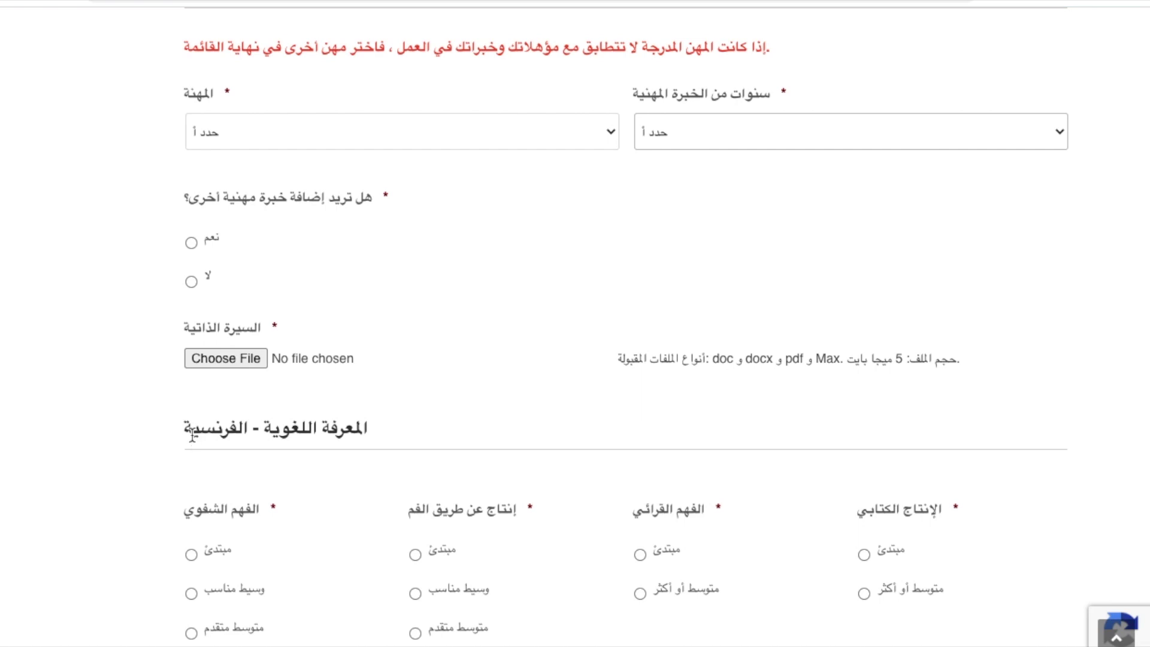
pyautogui.scroll(3, 192, 434)
pyautogui.scroll(-3, 191, 434)
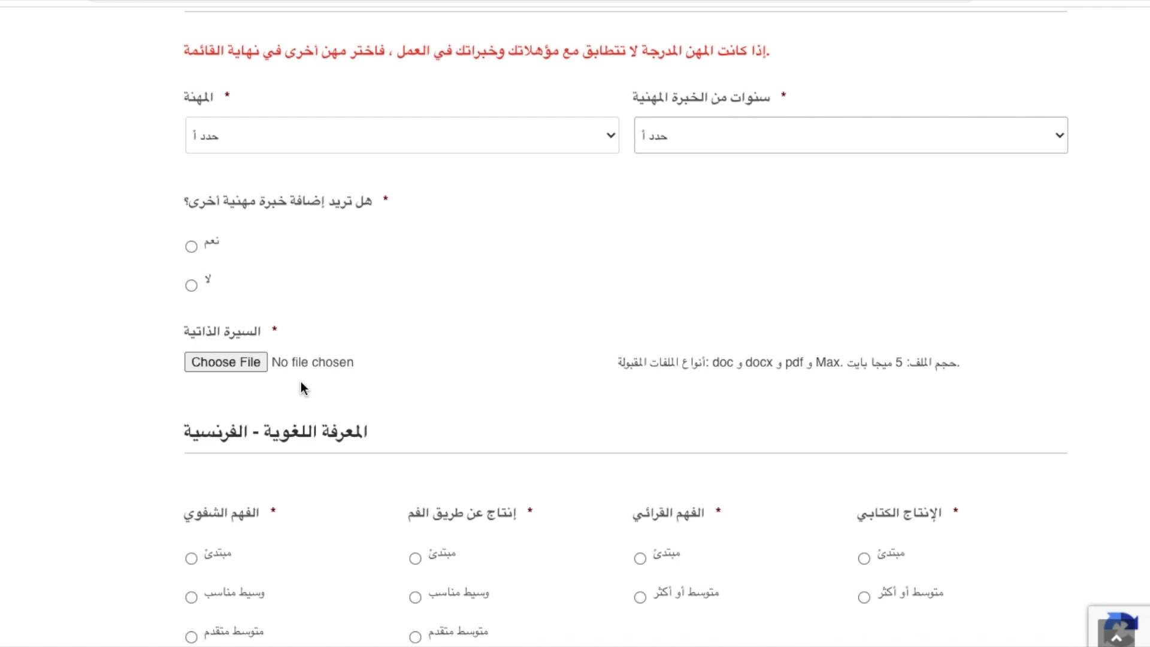
# - Examine the French and English language sections, including the levels offered for oral and written comprehension and production
pyautogui.scroll(-6, 167, 434)
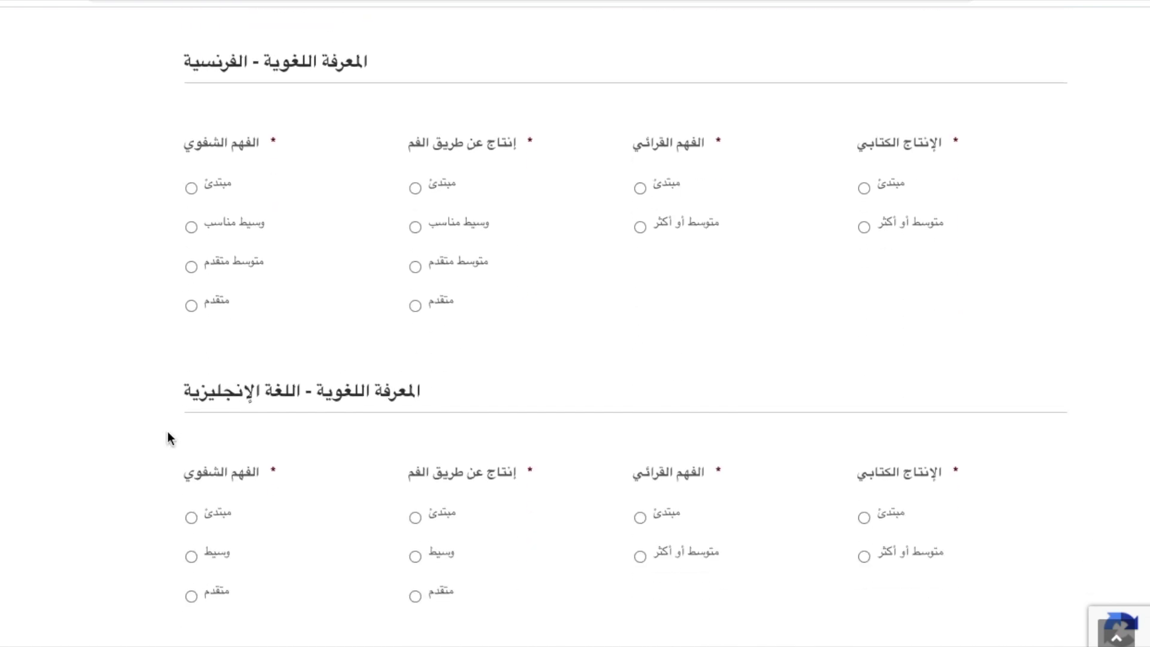
pyautogui.scroll(3, 160, 422)
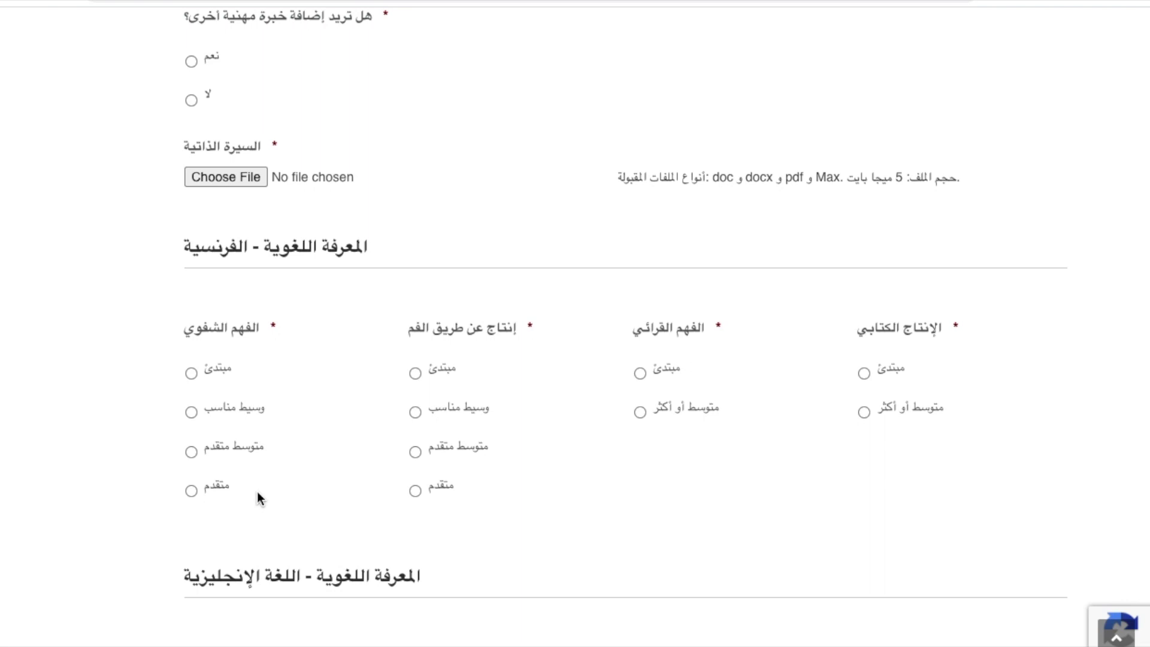
pyautogui.scroll(-3, 258, 498)
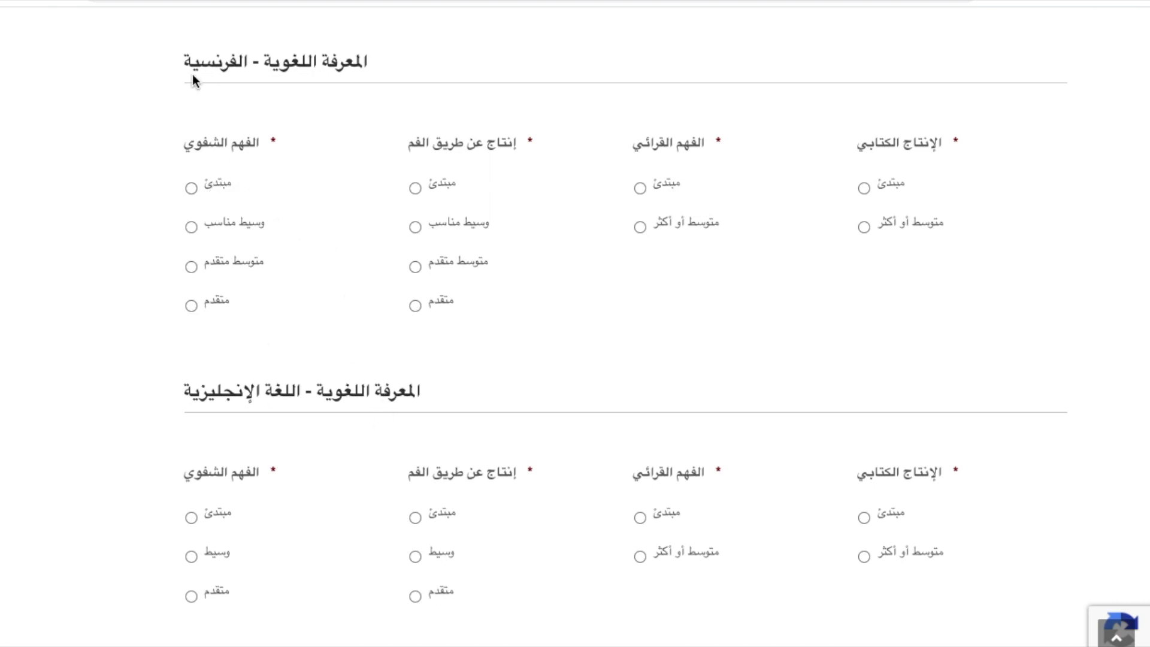
pyautogui.scroll(-6, 301, 427)
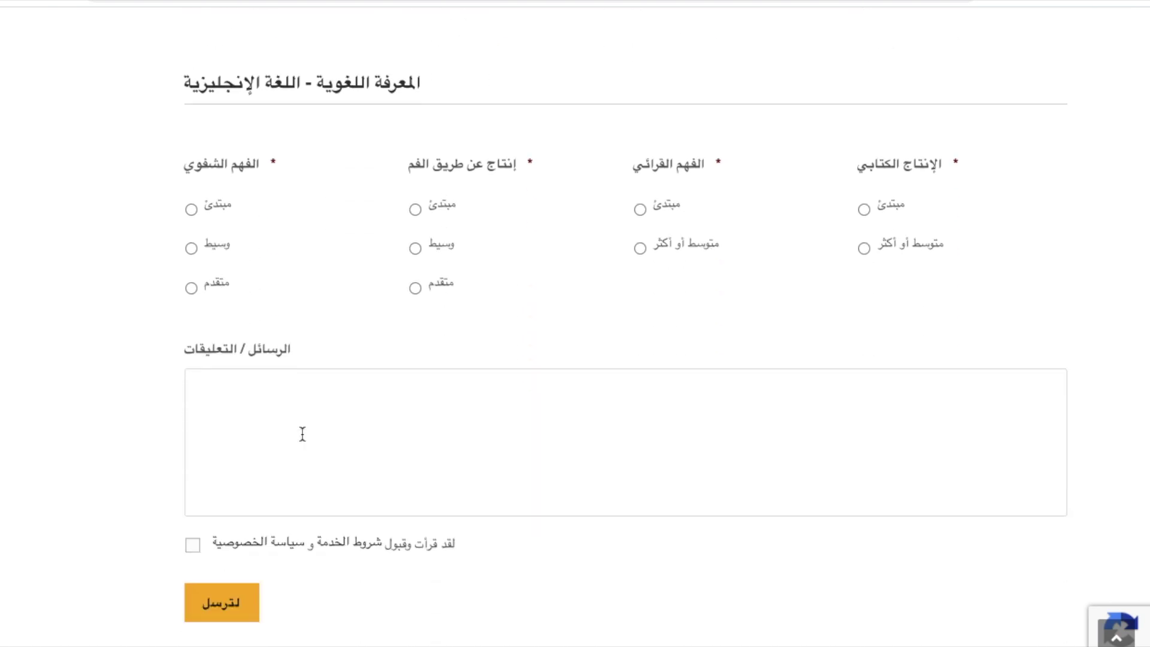
# - Review the messages/comments box, the terms of service and privacy policy checkbox, and the submission area ending the form
pyautogui.click(228, 340)
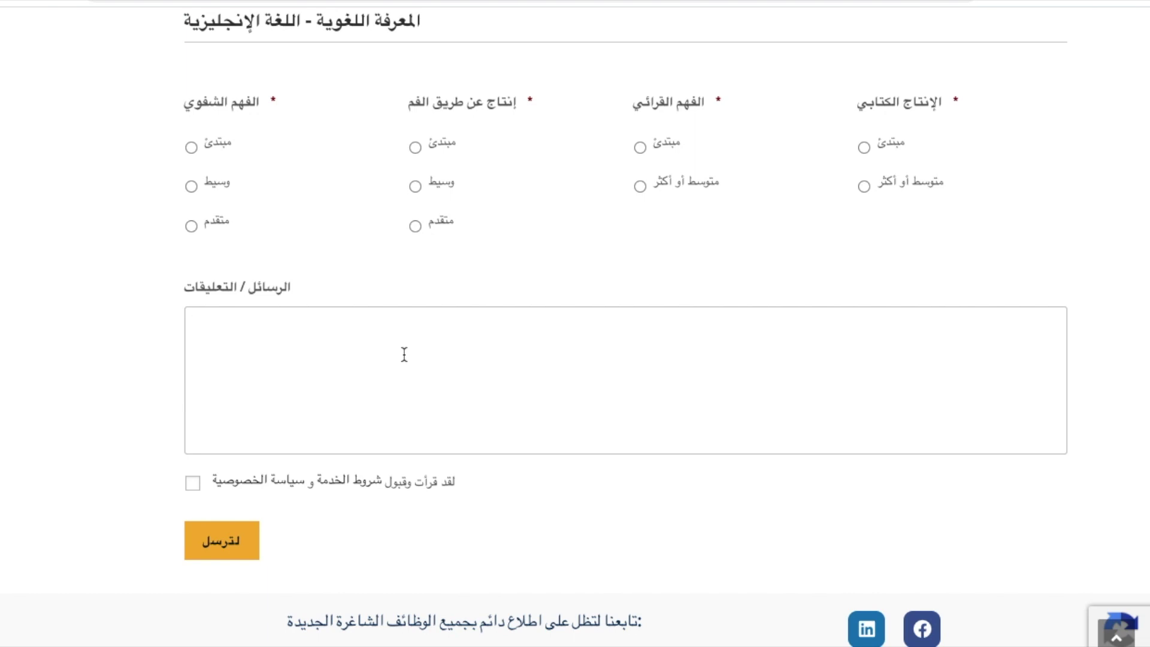
pyautogui.scroll(-2, 404, 354)
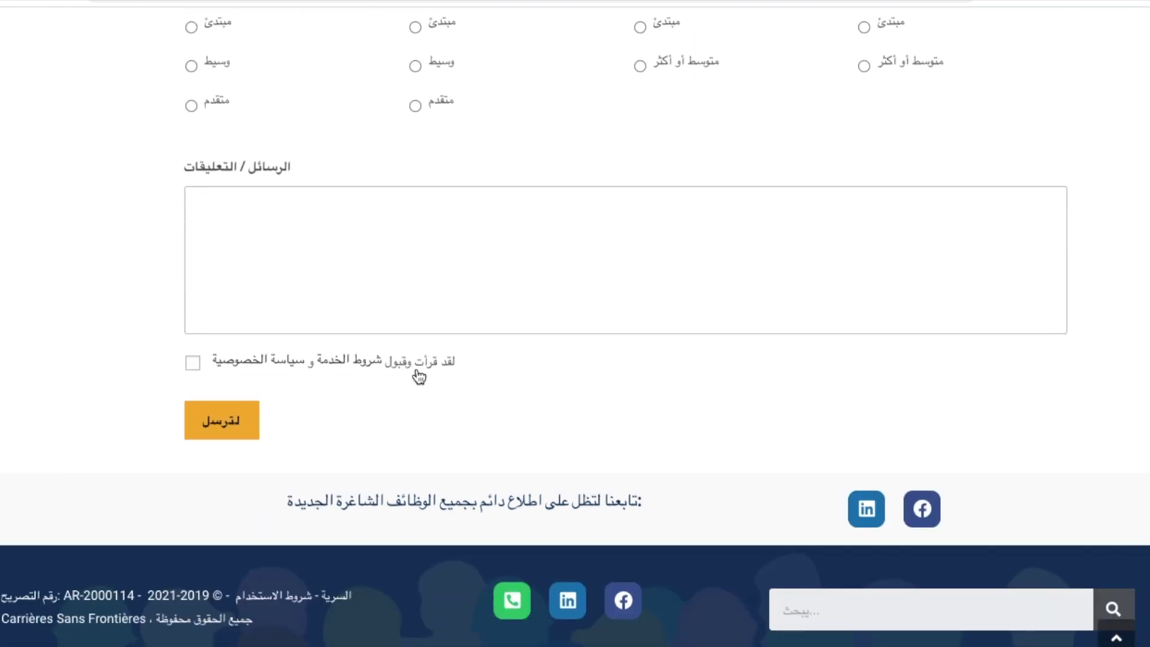
pyautogui.click(223, 441)
pyautogui.scroll(-10, 225, 437)
# - Return to the beginning of the application page and review the three application steps and the personal information section
pyautogui.scroll(20, 303, 431)
pyautogui.scroll(20, 304, 433)
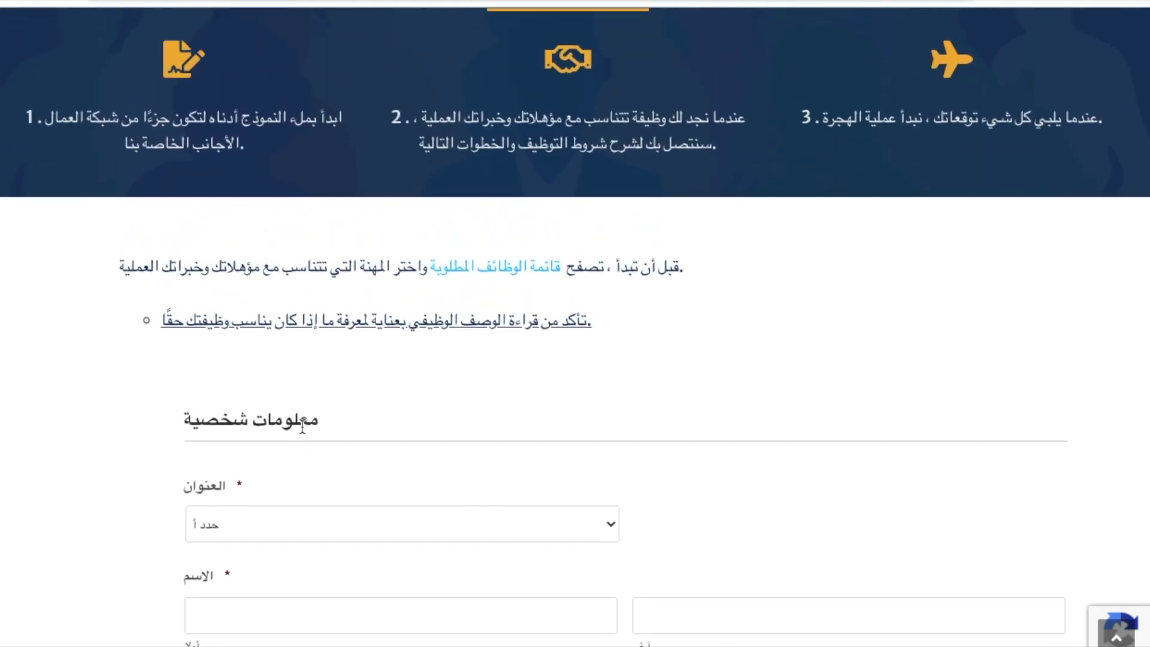
pyautogui.scroll(3, 303, 427)
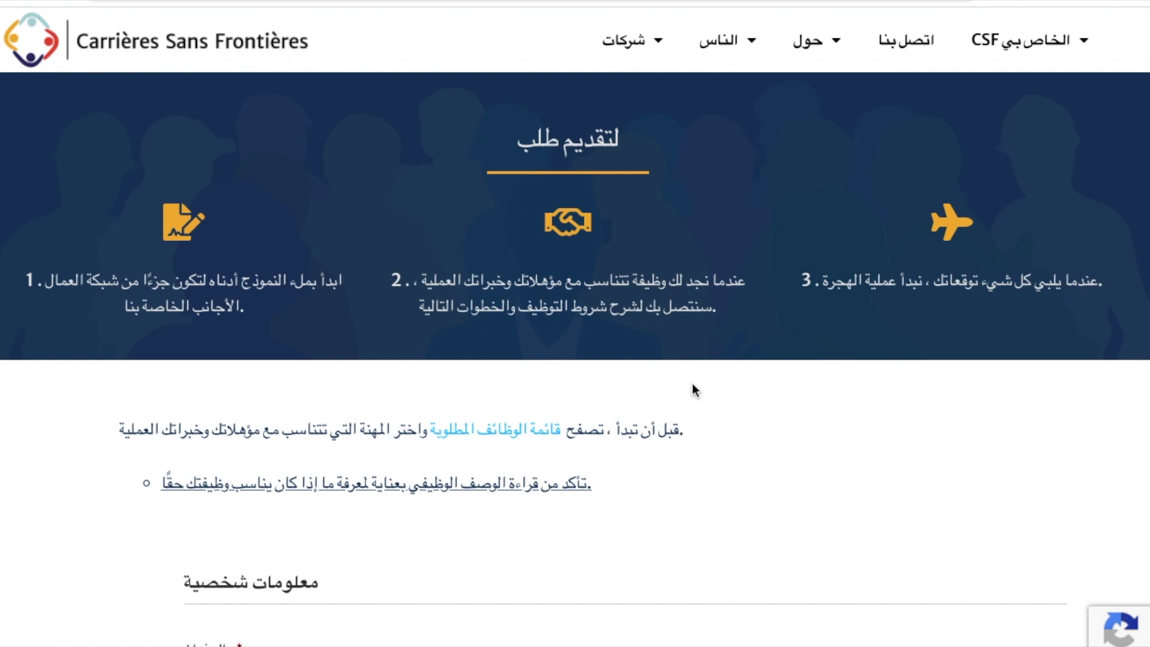
pyautogui.scroll(-10, 696, 389)
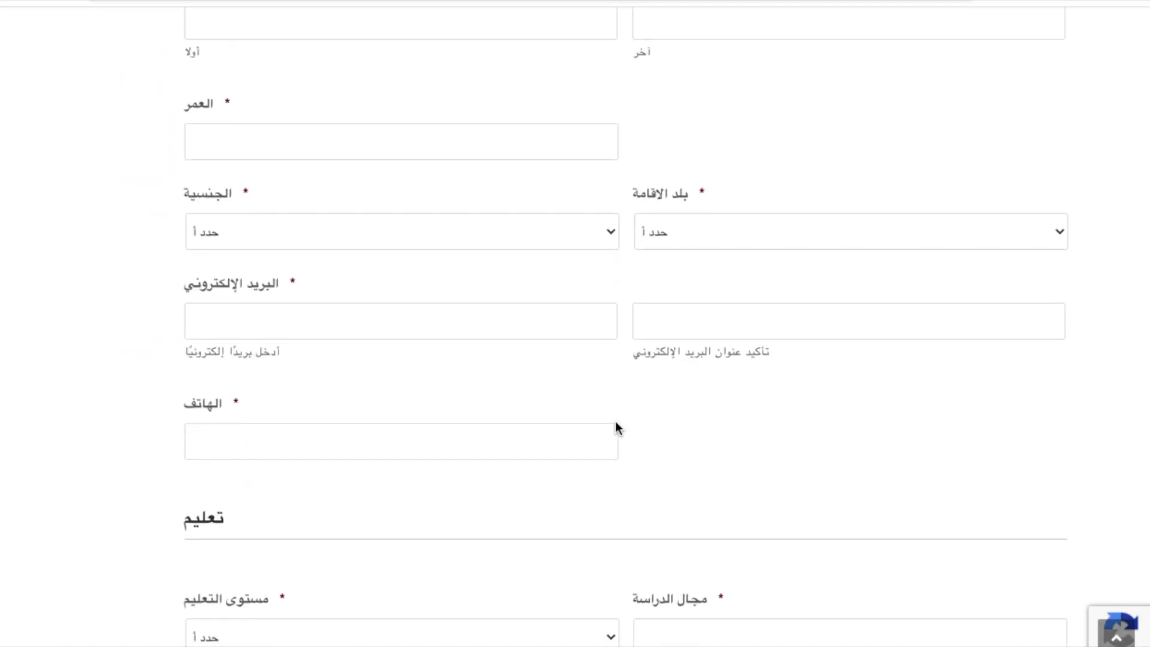
pyautogui.scroll(5, 616, 421)
pyautogui.scroll(-1, 557, 467)
pyautogui.scroll(3, 557, 467)
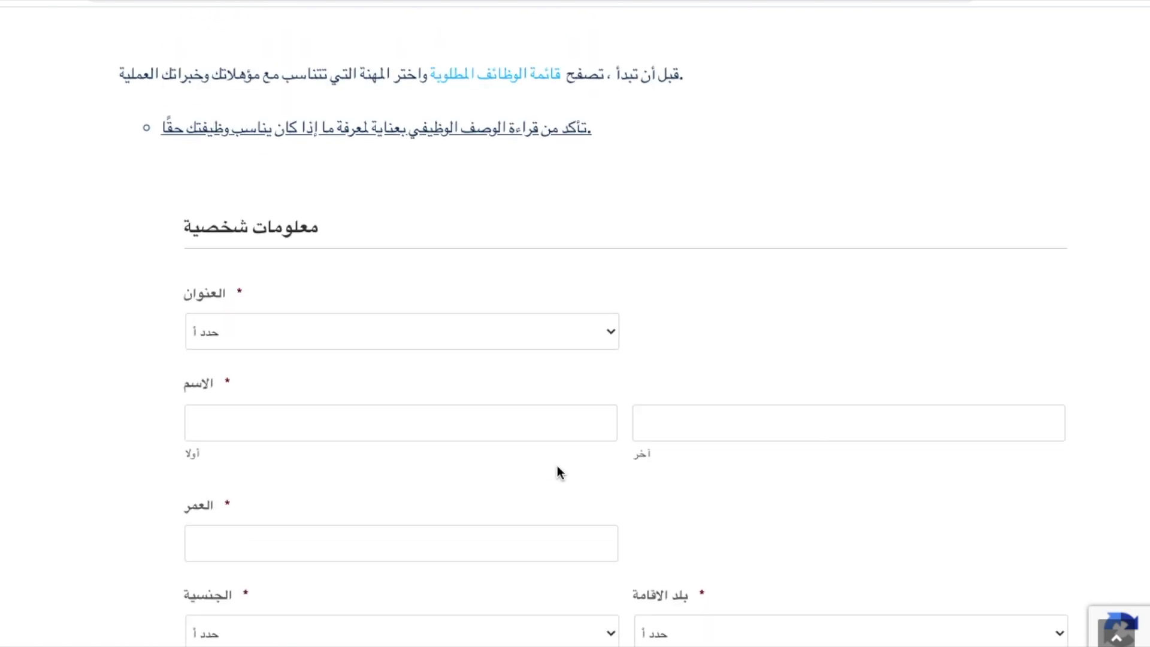
pyautogui.scroll(5, 557, 466)
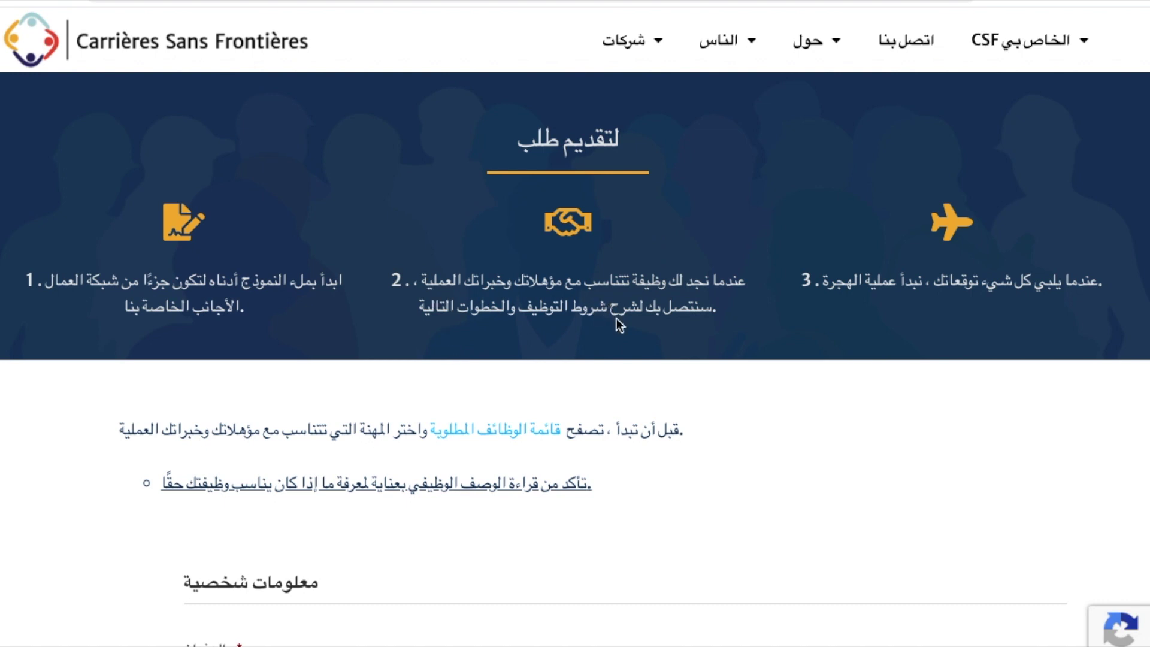
# - Open the labour shortage page (La pénurie de main-d'œuvre) and examine the number of available jobs by Canadian province
pyautogui.moveTo(805, 41)
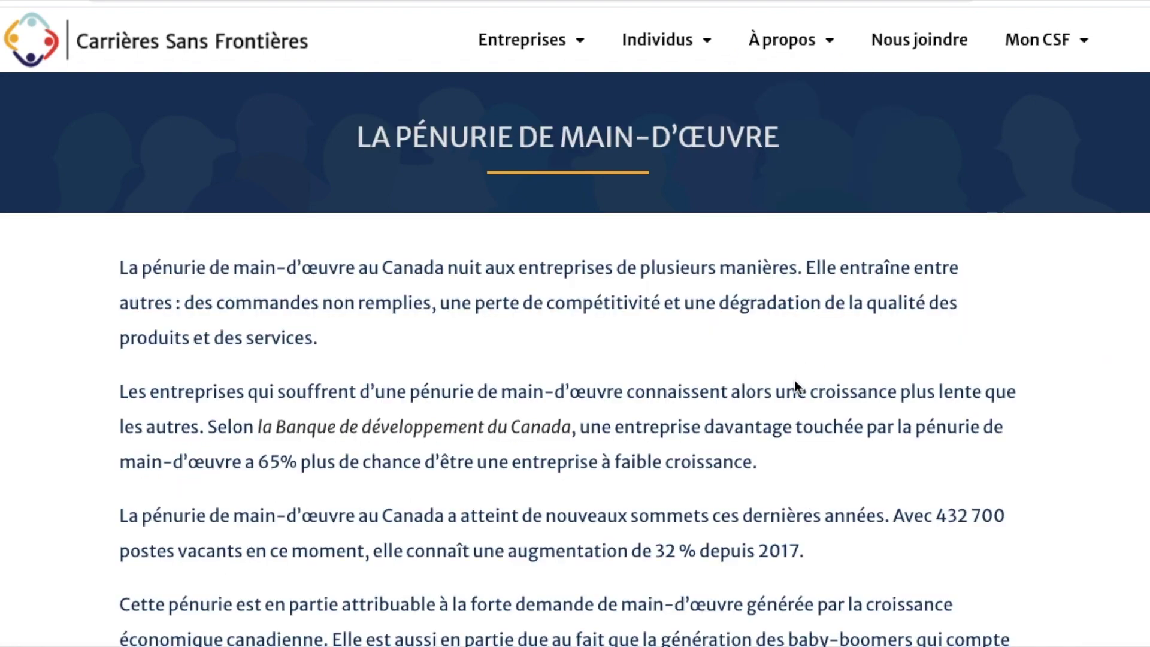
pyautogui.scroll(-10, 795, 459)
pyautogui.scroll(-4, 796, 467)
pyautogui.scroll(-2, 796, 467)
pyautogui.scroll(4, 797, 467)
pyautogui.scroll(-3, 796, 461)
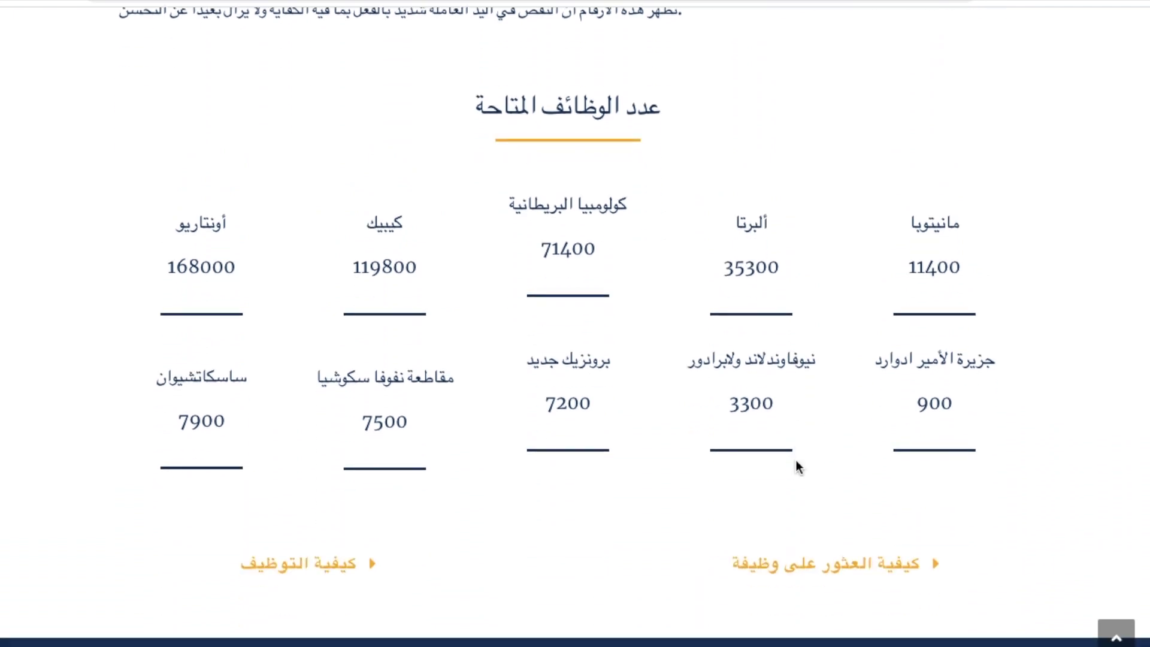